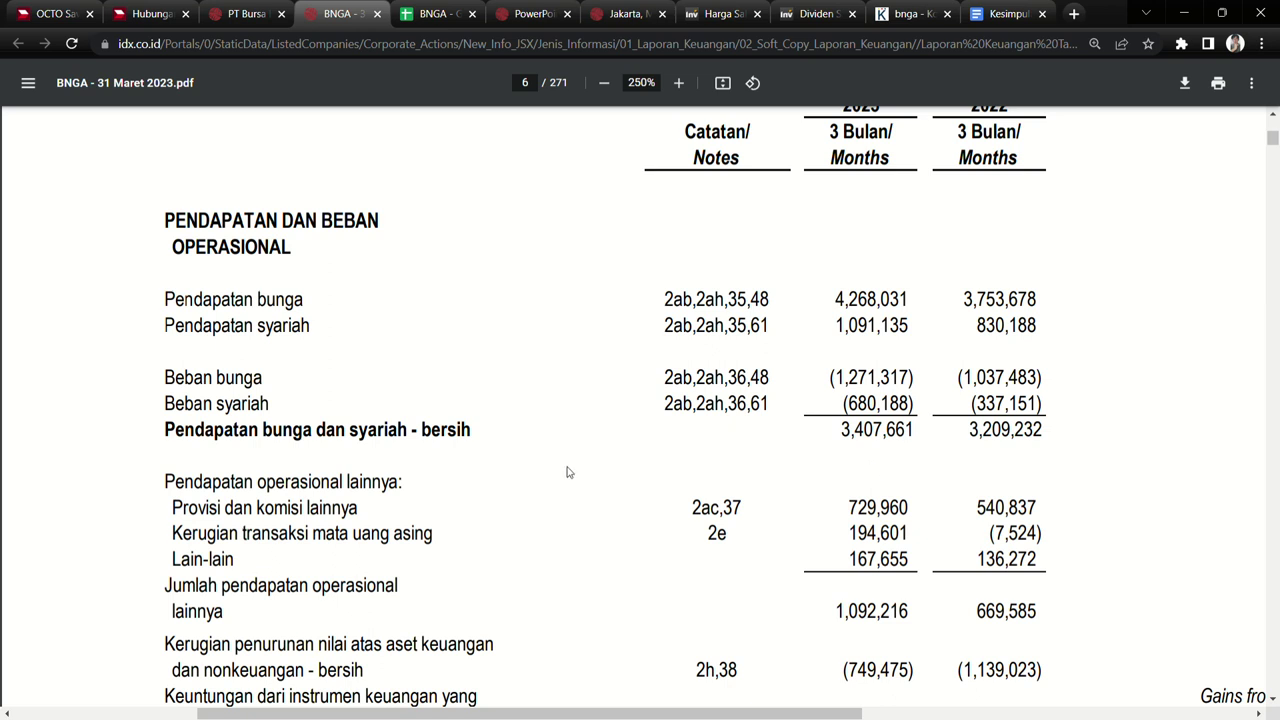
# - Review the income statement on page 6 of the BNGA 31 Maret 2023 report, from Pendapatan bunga down to Laba Bersih
pyautogui.scroll(-2, 531, 469)
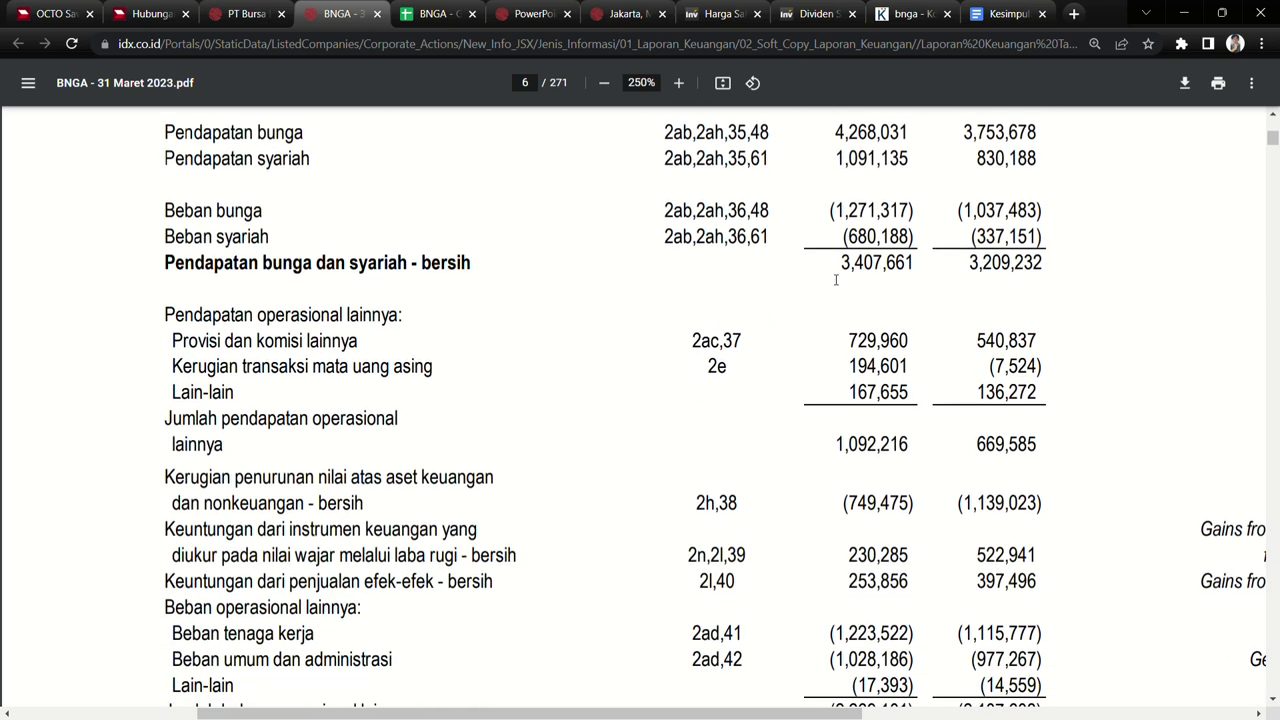
pyautogui.moveTo(264, 341); pyautogui.dragTo(323, 343)
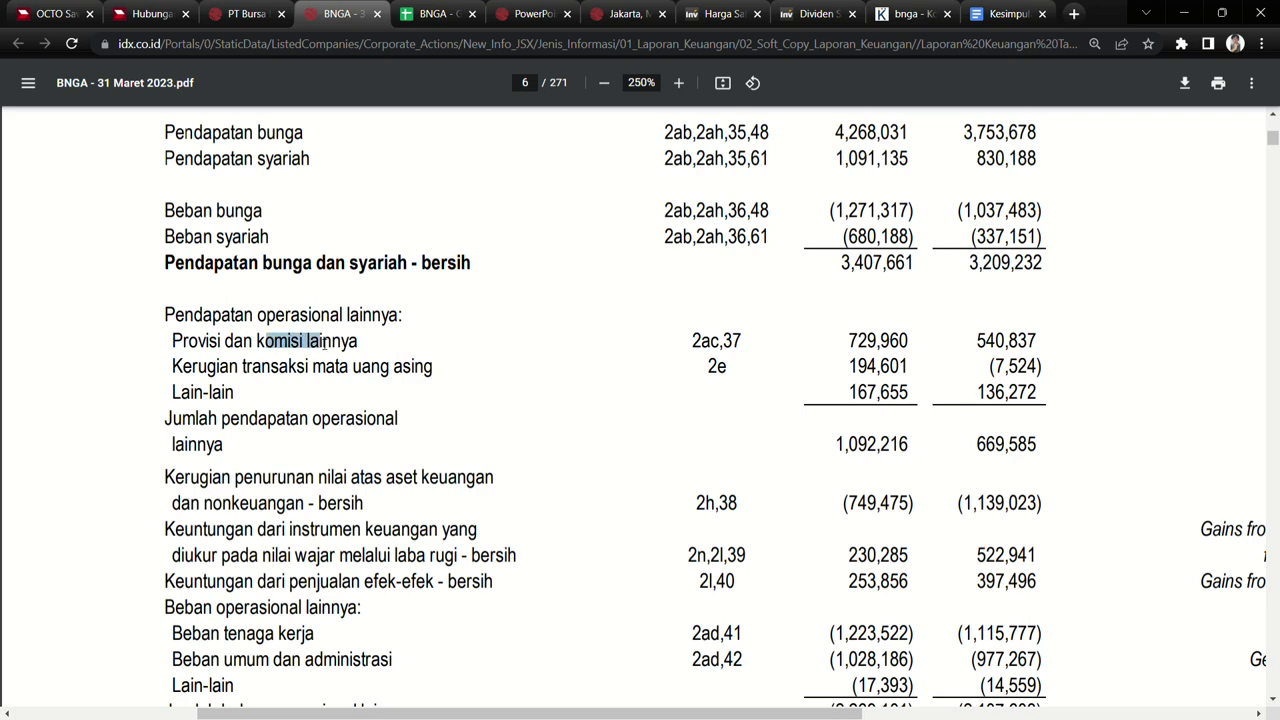
pyautogui.scroll(-4, 878, 371)
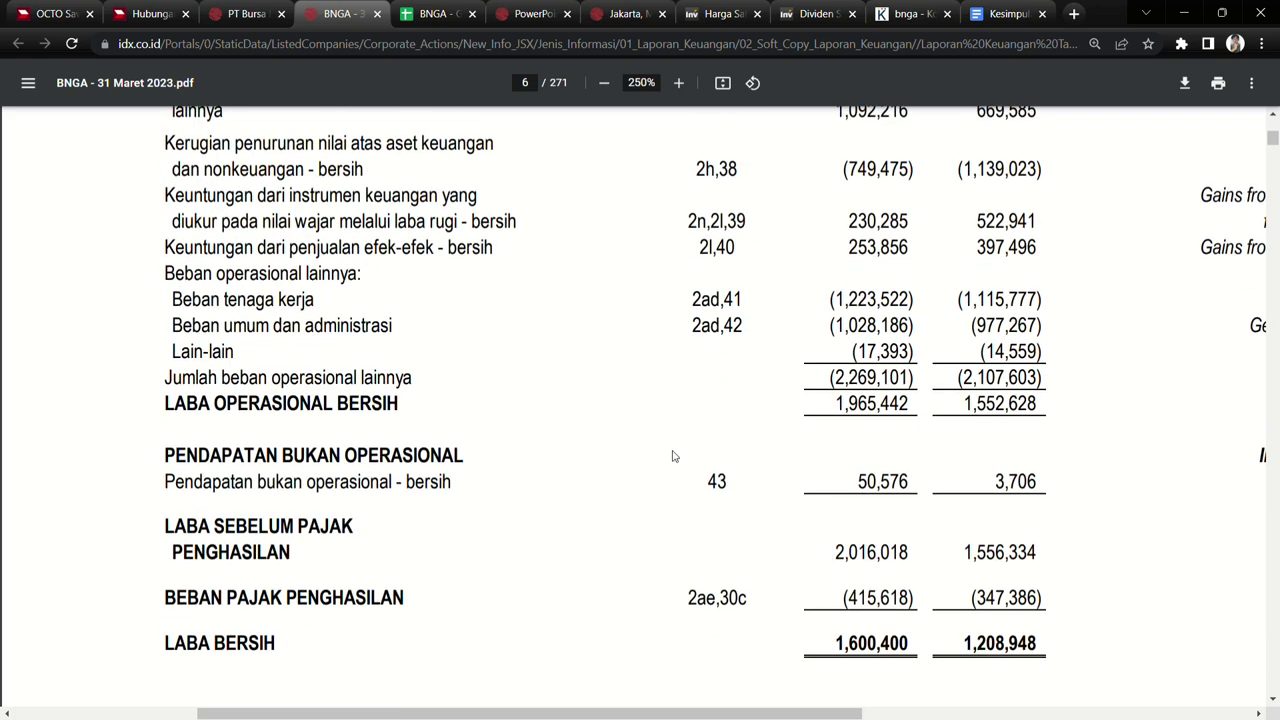
pyautogui.scroll(-4, 628, 391)
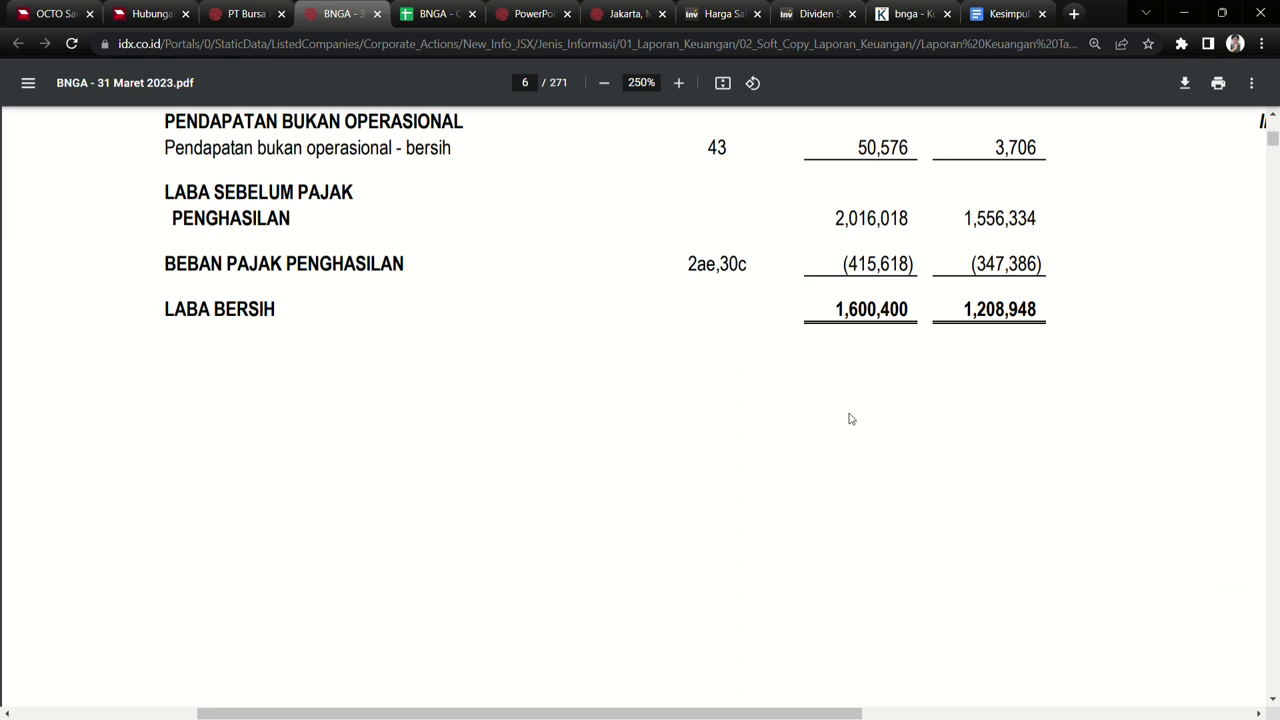
pyautogui.moveTo(166, 311); pyautogui.dragTo(297, 314)
pyautogui.click(560, 348)
pyautogui.scroll(5, 838, 383)
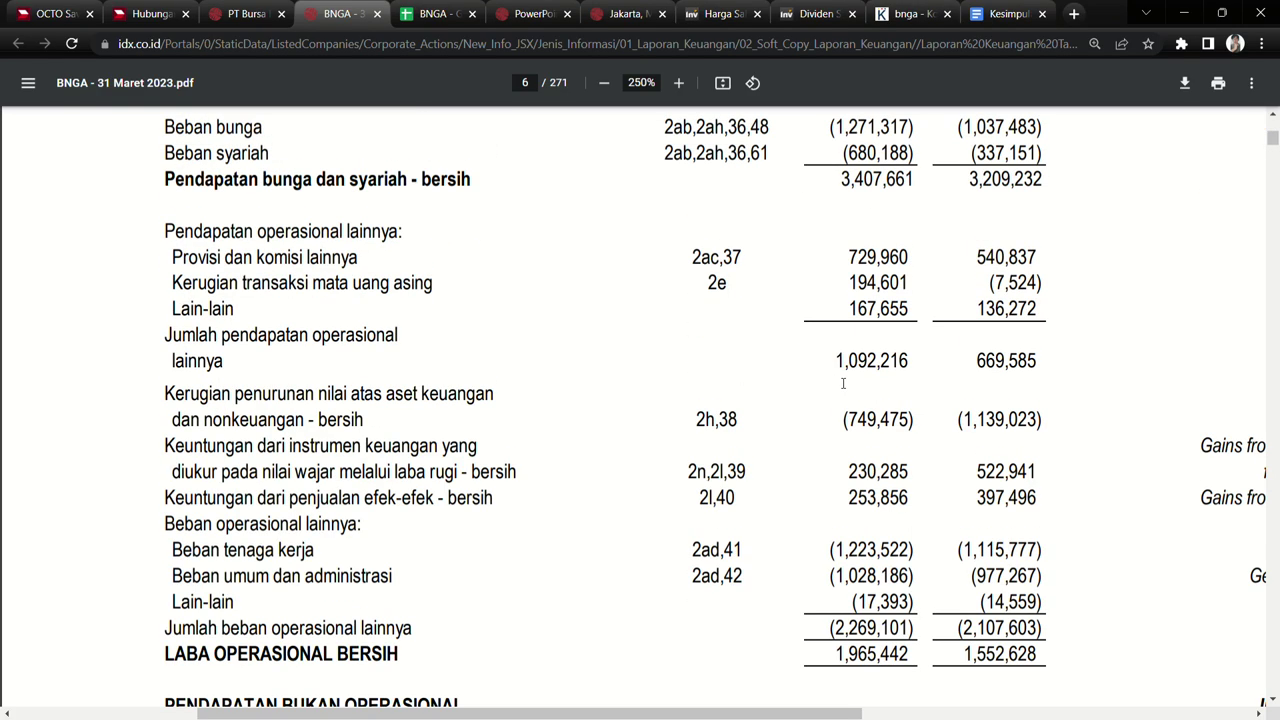
pyautogui.scroll(4, 840, 380)
pyautogui.scroll(-1, 865, 395)
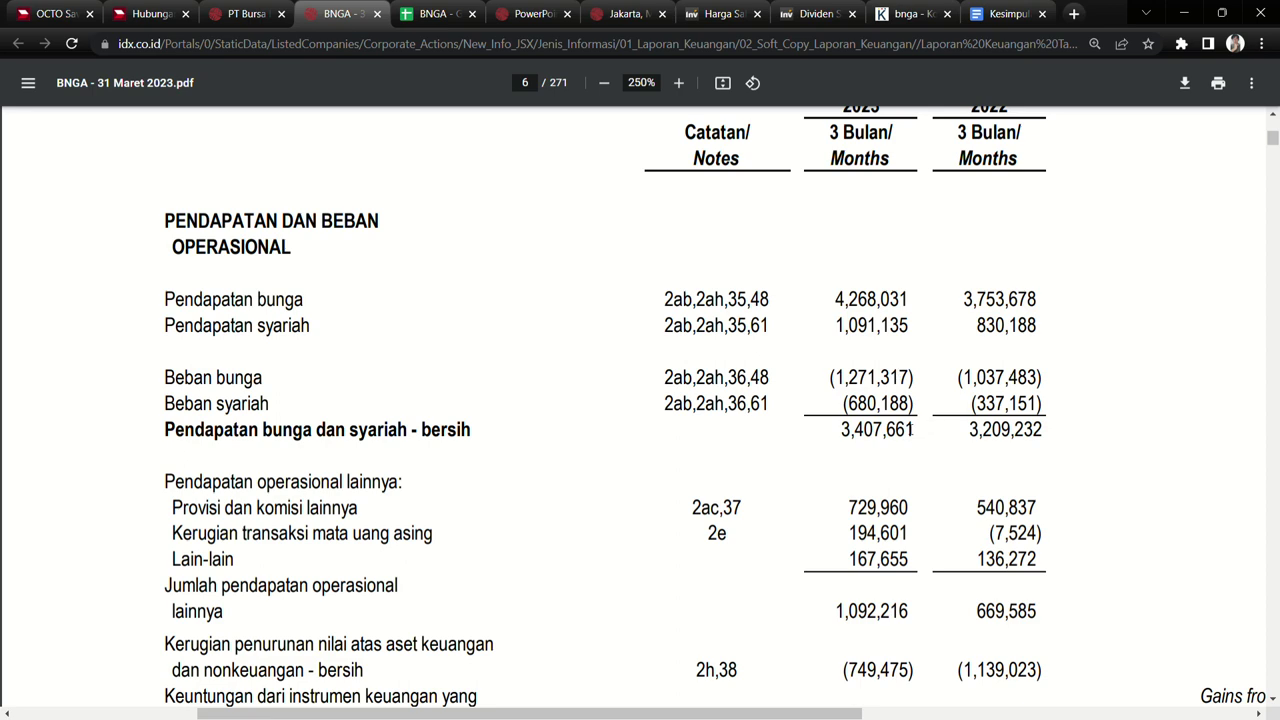
pyautogui.scroll(-10, 912, 429)
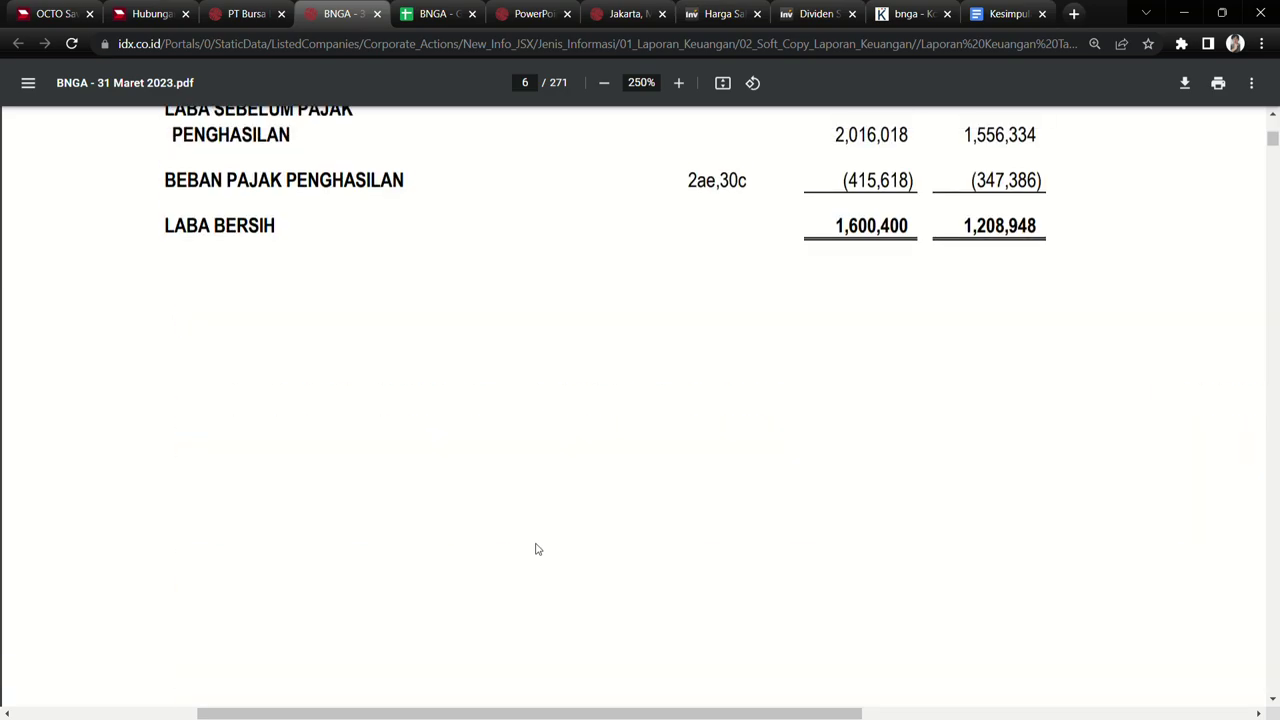
# - Find the cash flow statement on page 10 and examine operating cash flow before changes in assets and liabilities for 2023 and 2022
pyautogui.scroll(-15, 623, 557)
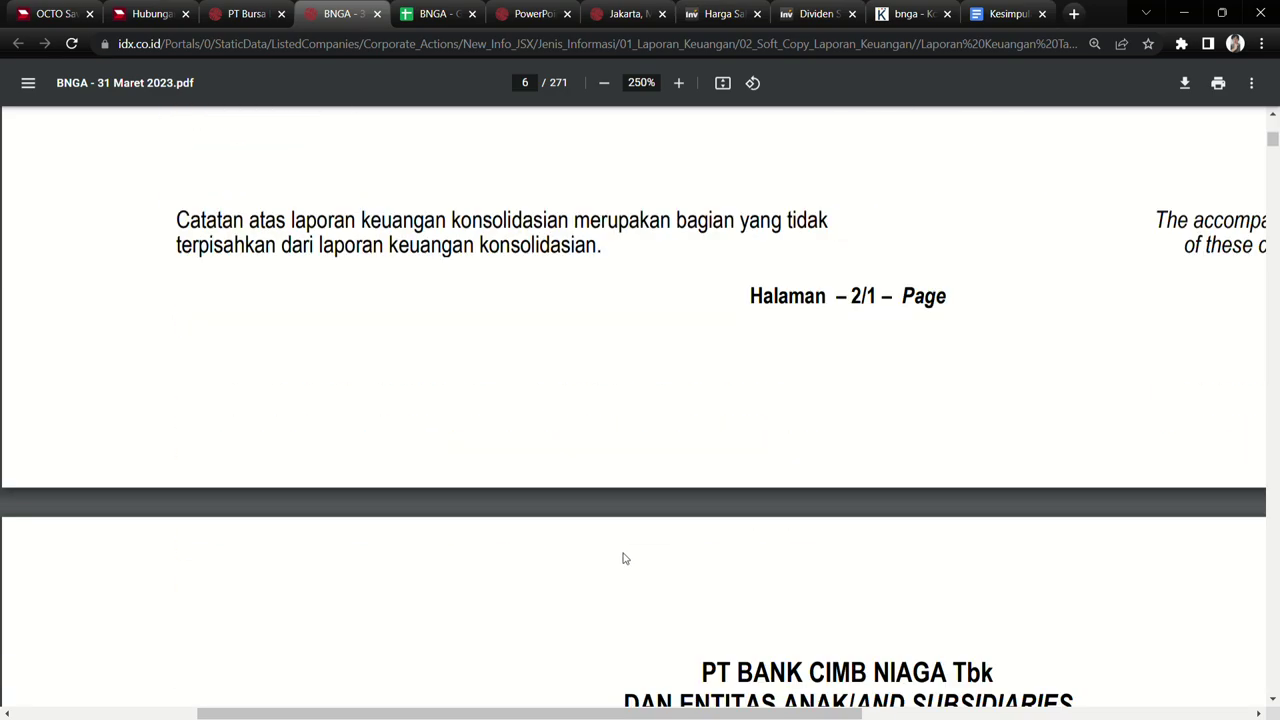
pyautogui.scroll(-15, 623, 557)
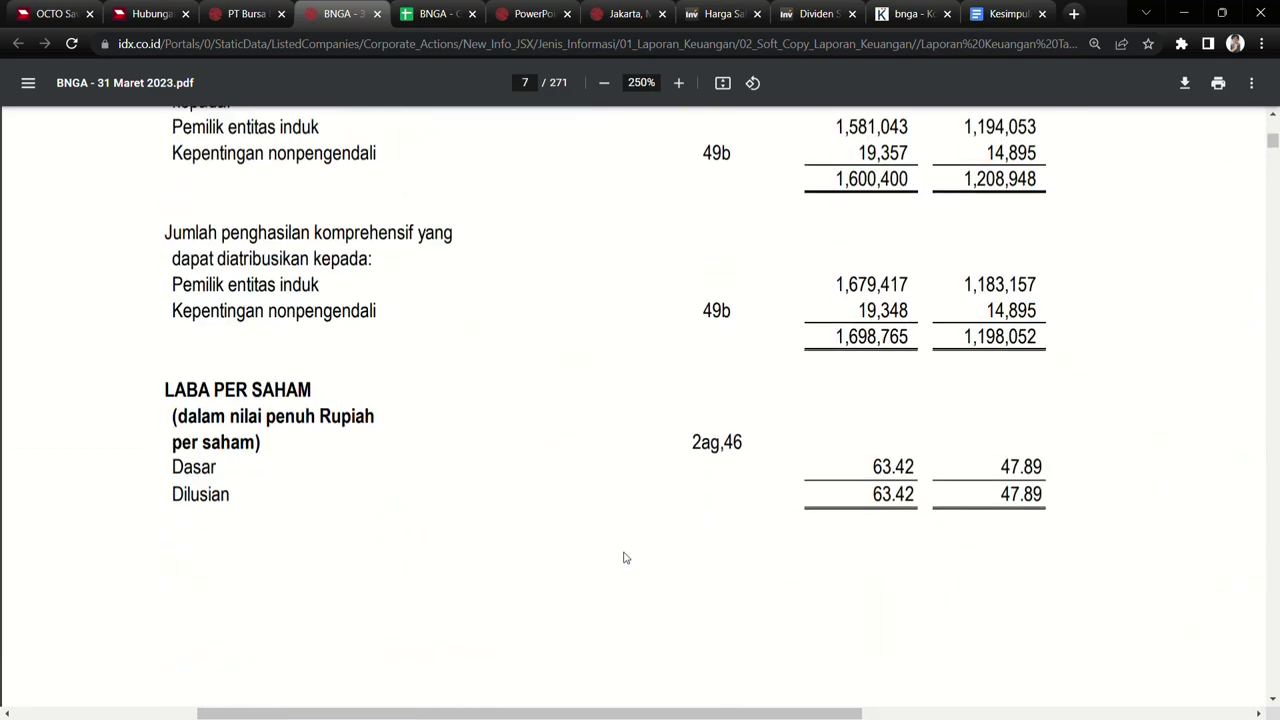
pyautogui.scroll(-20, 631, 552)
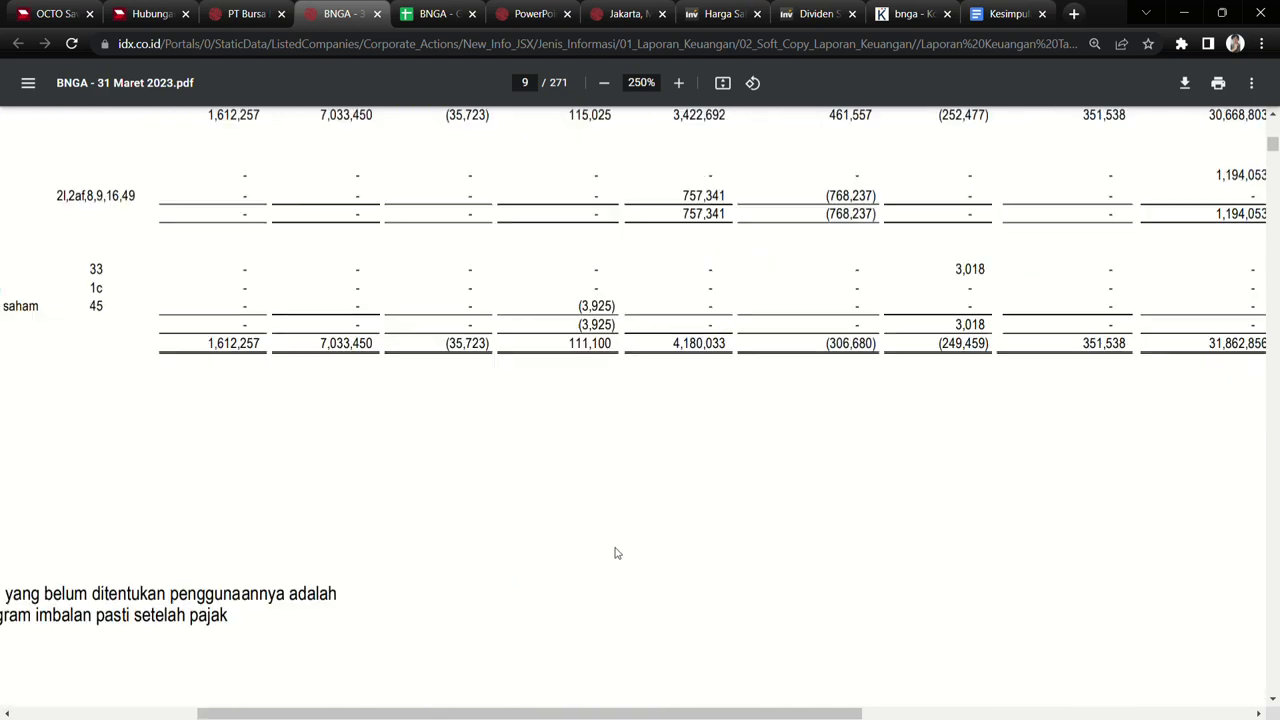
pyautogui.scroll(-2, 616, 553)
pyautogui.scroll(5, 616, 553)
pyautogui.scroll(-6, 616, 553)
pyautogui.scroll(5, 616, 553)
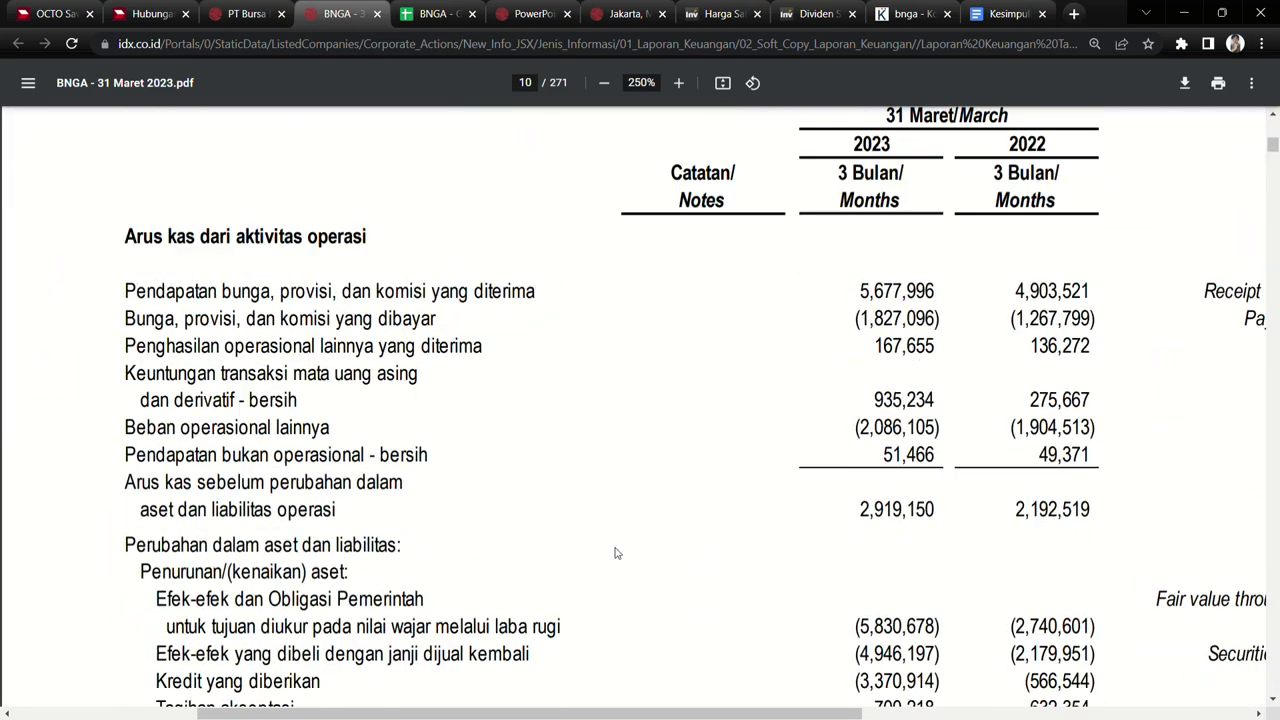
pyautogui.scroll(-3, 616, 553)
pyautogui.moveTo(150, 242); pyautogui.dragTo(384, 245)
pyautogui.moveTo(178, 267); pyautogui.dragTo(333, 281)
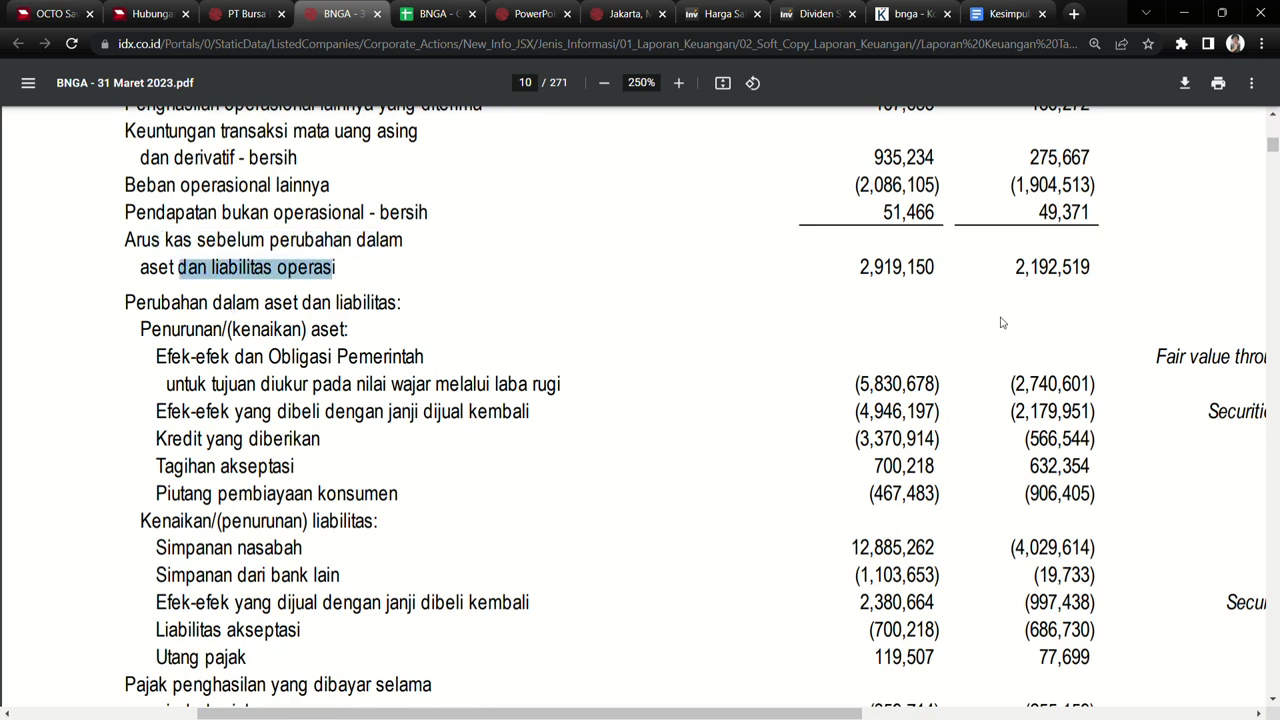
pyautogui.click(1048, 277)
pyautogui.click(908, 267)
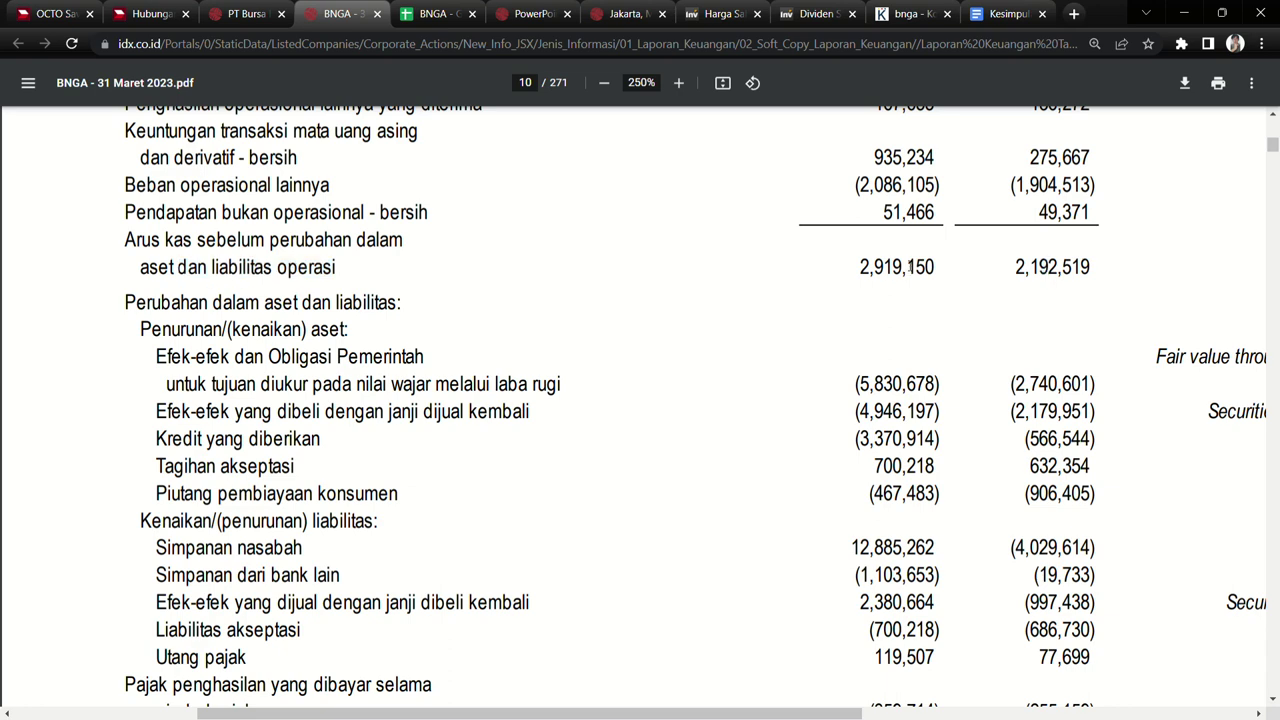
# - Check the Arus Kas Operasional column for 2011 to 2023 Q1 in the BNGA spreadsheet against the report's operating cash flow figures
pyautogui.click(436, 12)
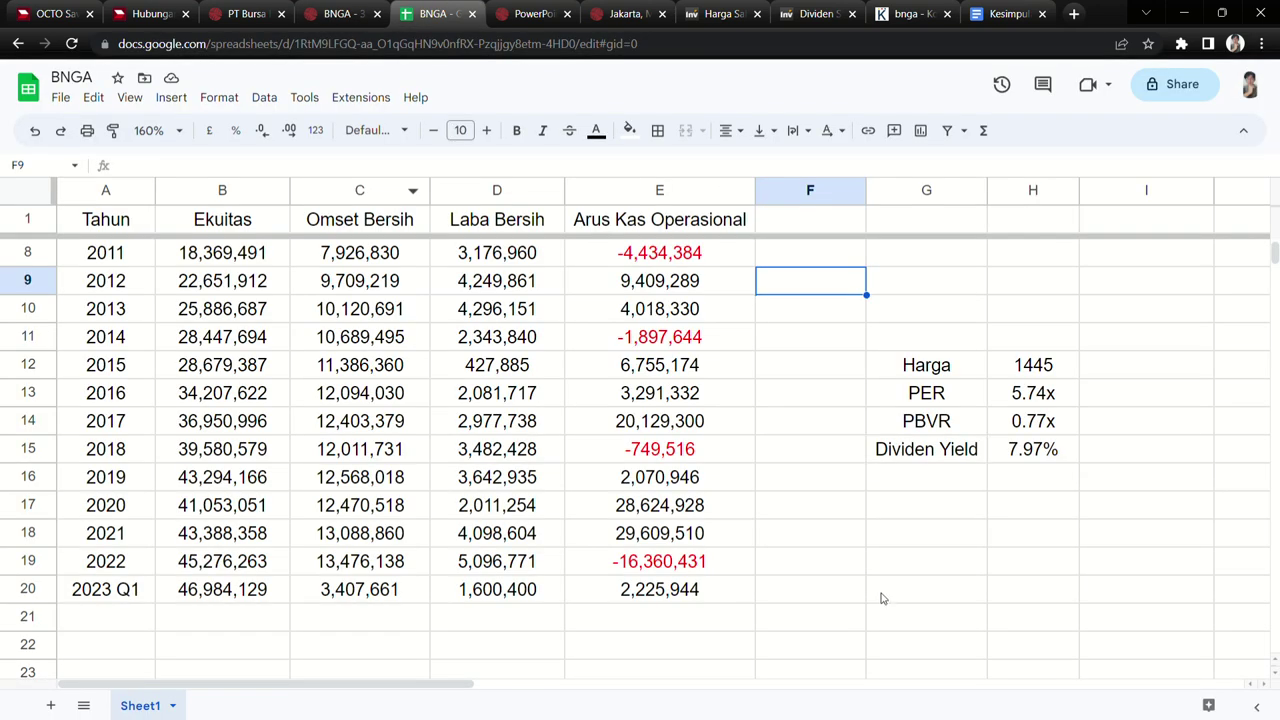
pyautogui.moveTo(729, 262); pyautogui.dragTo(729, 589)
pyautogui.click(340, 12)
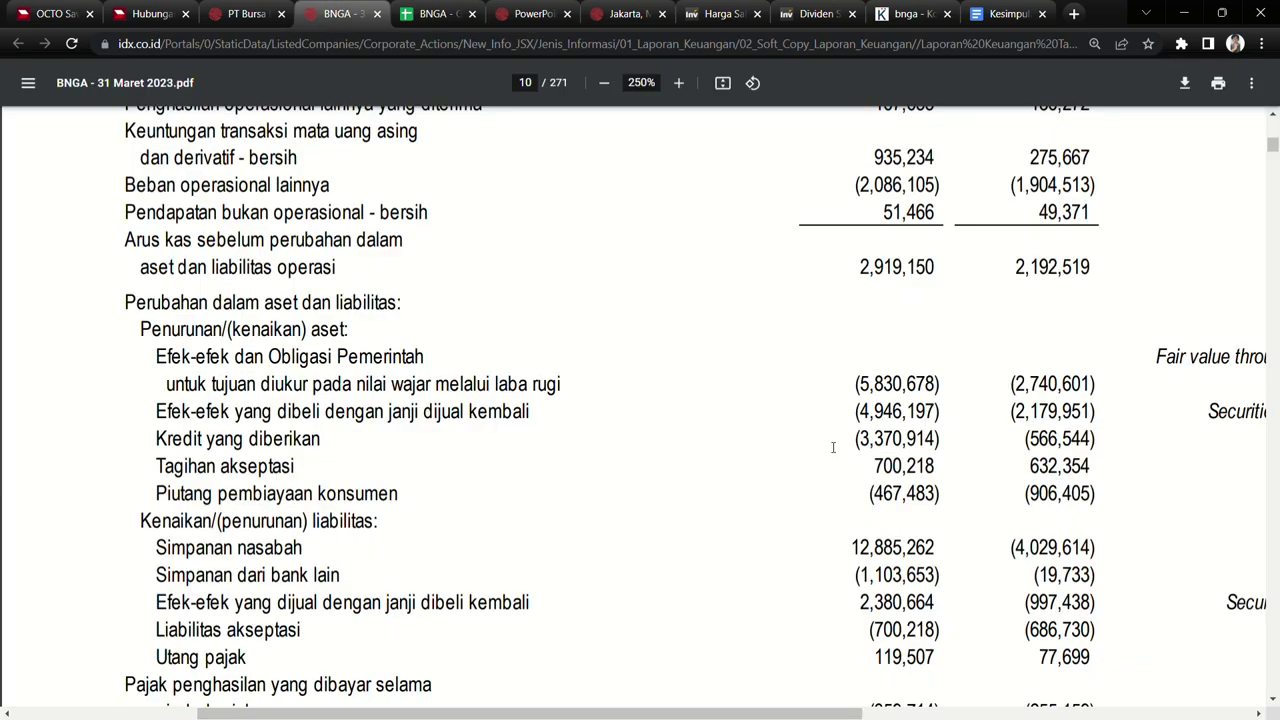
pyautogui.scroll(-3, 853, 452)
pyautogui.scroll(-1, 853, 452)
pyautogui.moveTo(866, 450); pyautogui.dragTo(1123, 443)
pyautogui.scroll(5, 871, 381)
pyautogui.moveTo(858, 350); pyautogui.dragTo(1094, 352)
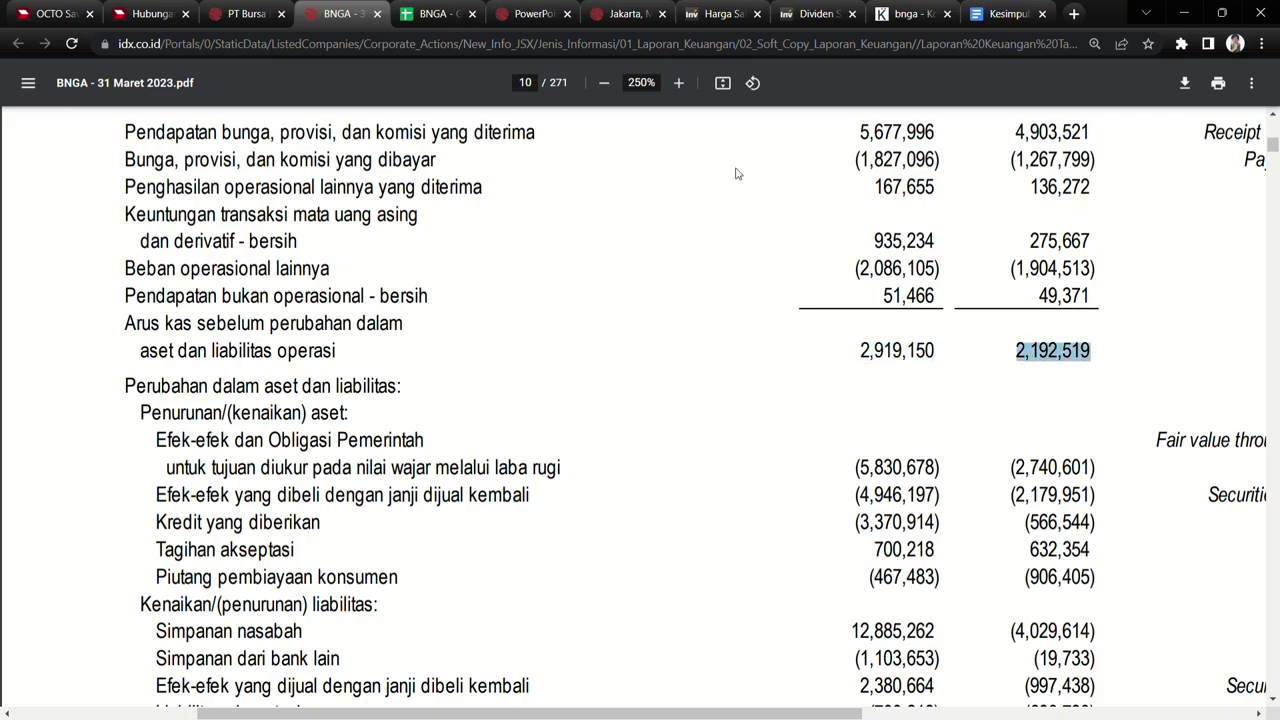
pyautogui.click(598, 393)
# - Return to the income statement on page 6 of the report and re-examine the operating income and expense lines
pyautogui.scroll(10, 551, 490)
pyautogui.scroll(15, 551, 493)
pyautogui.scroll(15, 552, 495)
pyautogui.scroll(15, 559, 504)
pyautogui.scroll(-3, 559, 508)
pyautogui.scroll(8, 557, 500)
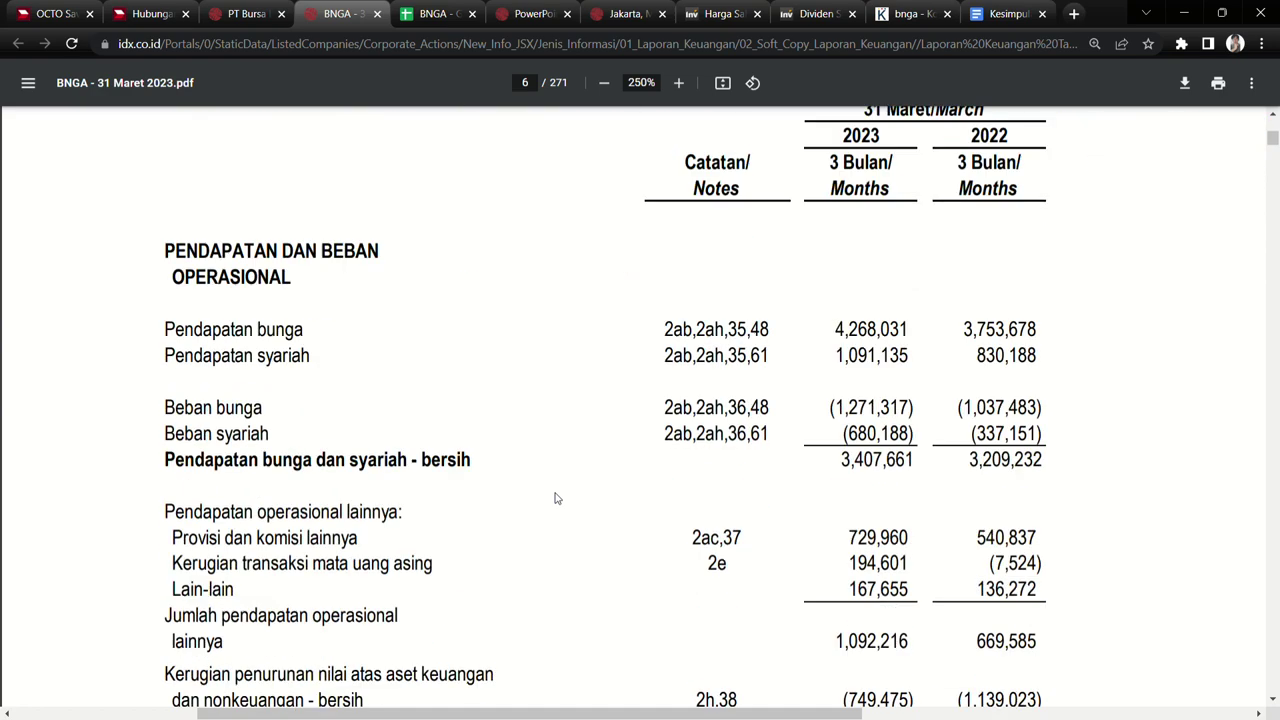
pyautogui.scroll(-3, 557, 498)
pyautogui.scroll(3, 353, 323)
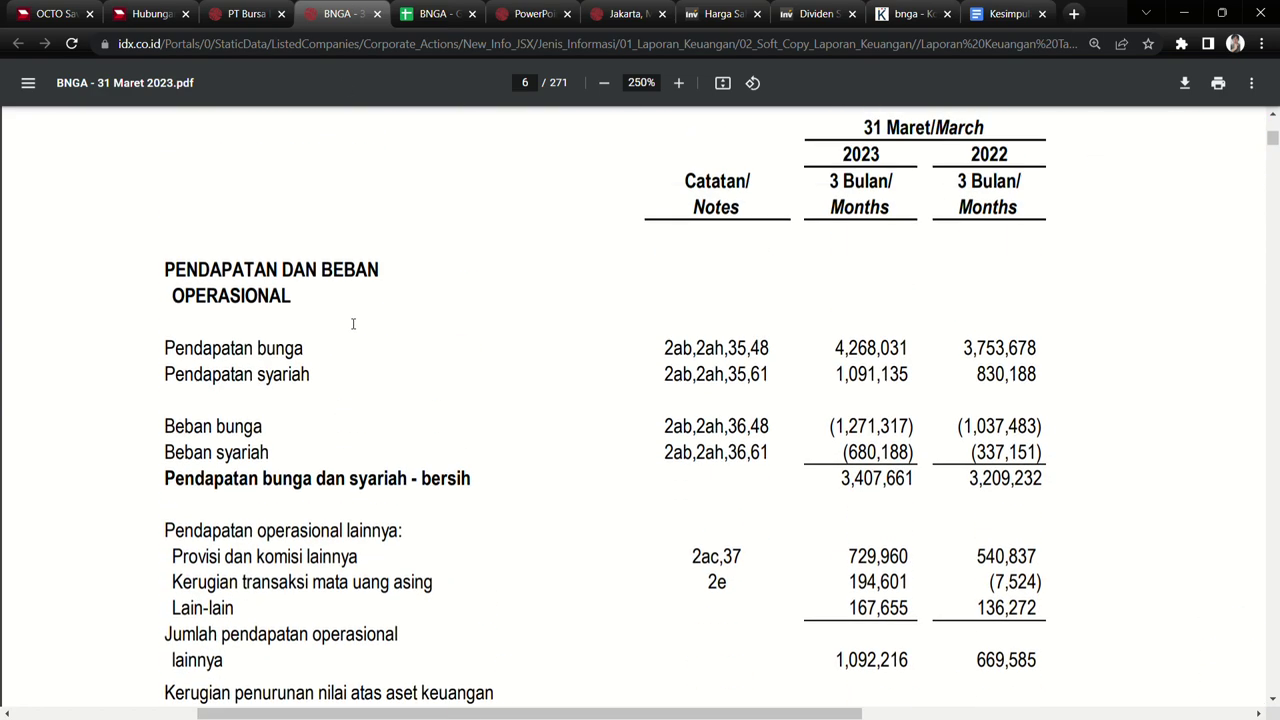
pyautogui.scroll(-6, 353, 323)
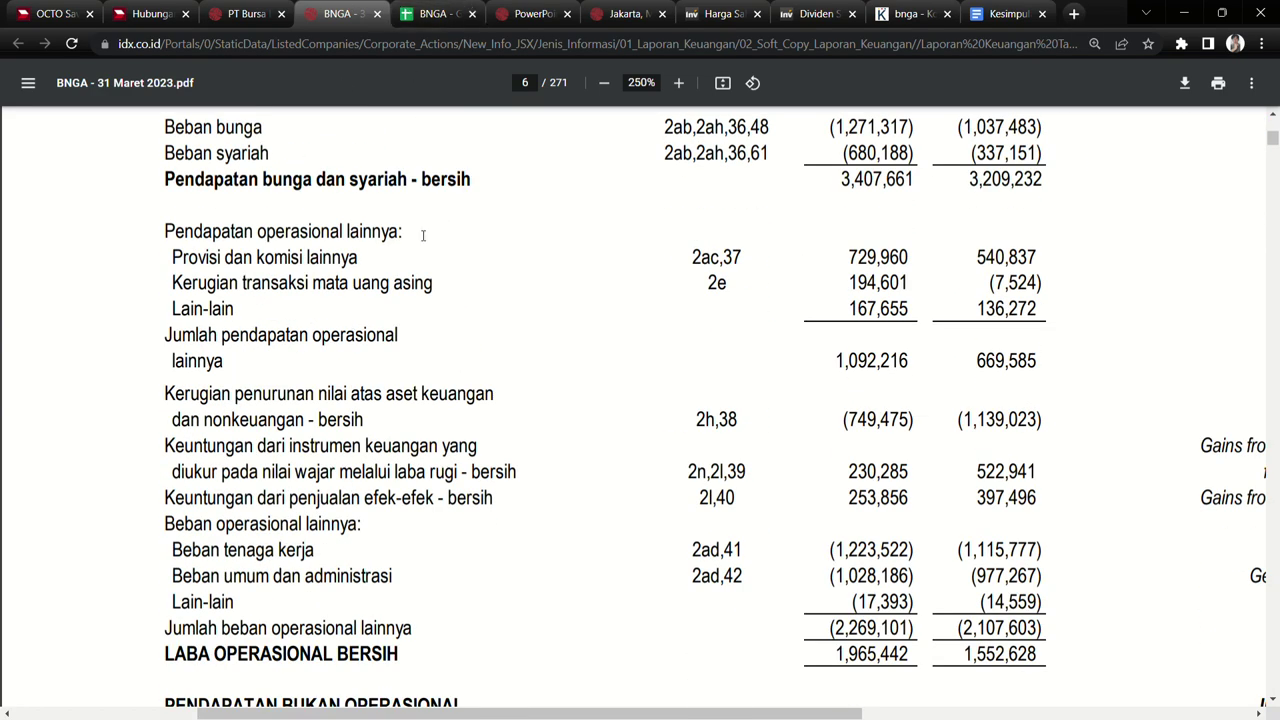
# - Switch to the BNGA spreadsheet and highlight the years 2005 to 2009 at the start of the table
pyautogui.click(427, 14)
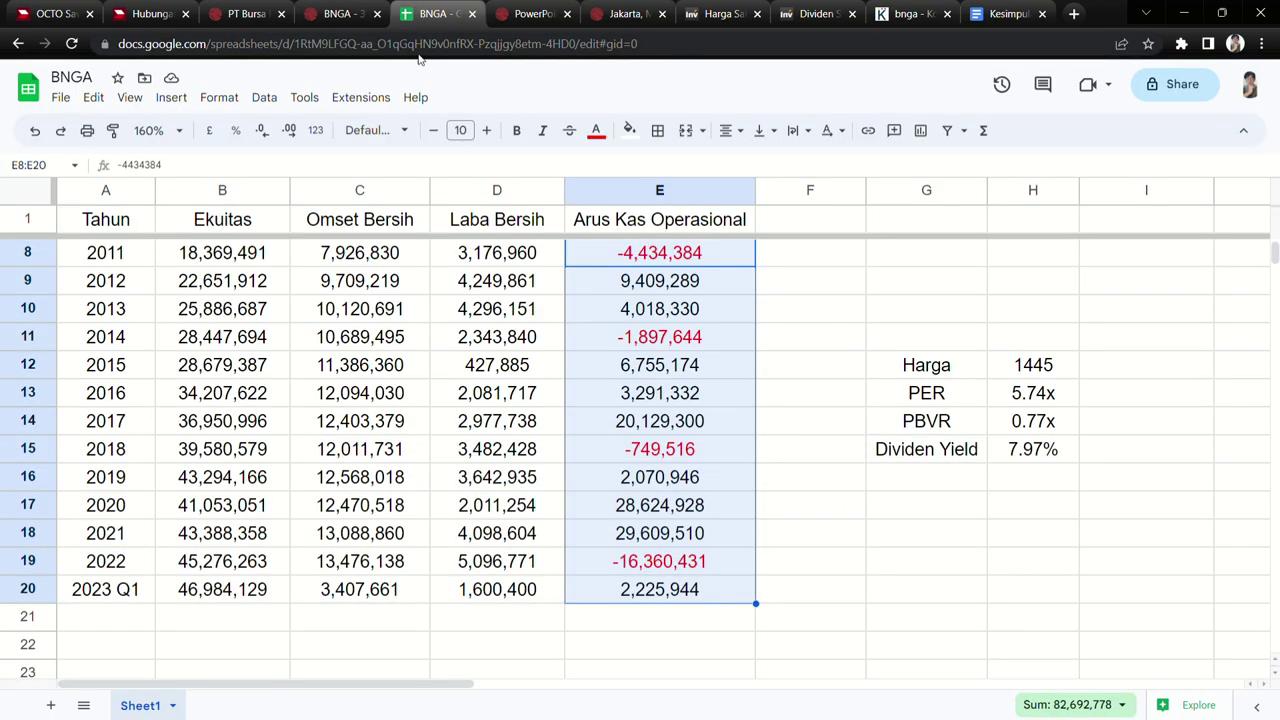
pyautogui.click(797, 348)
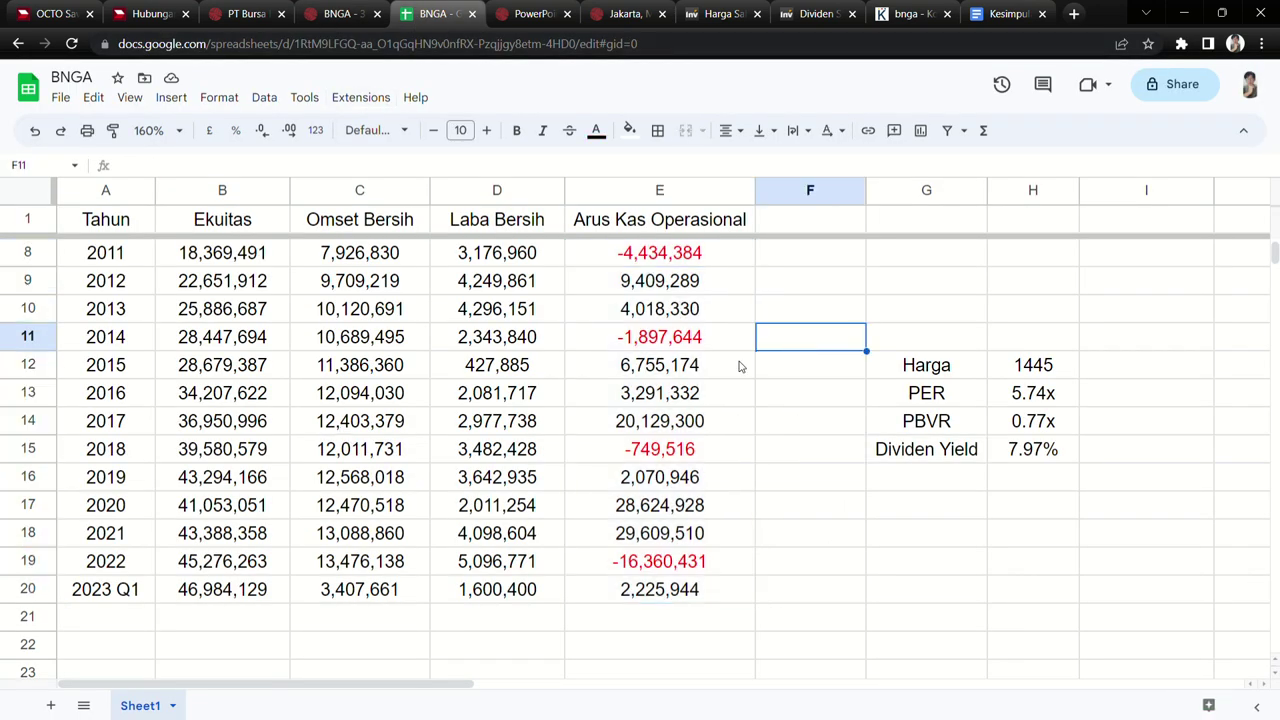
pyautogui.scroll(2, 560, 489)
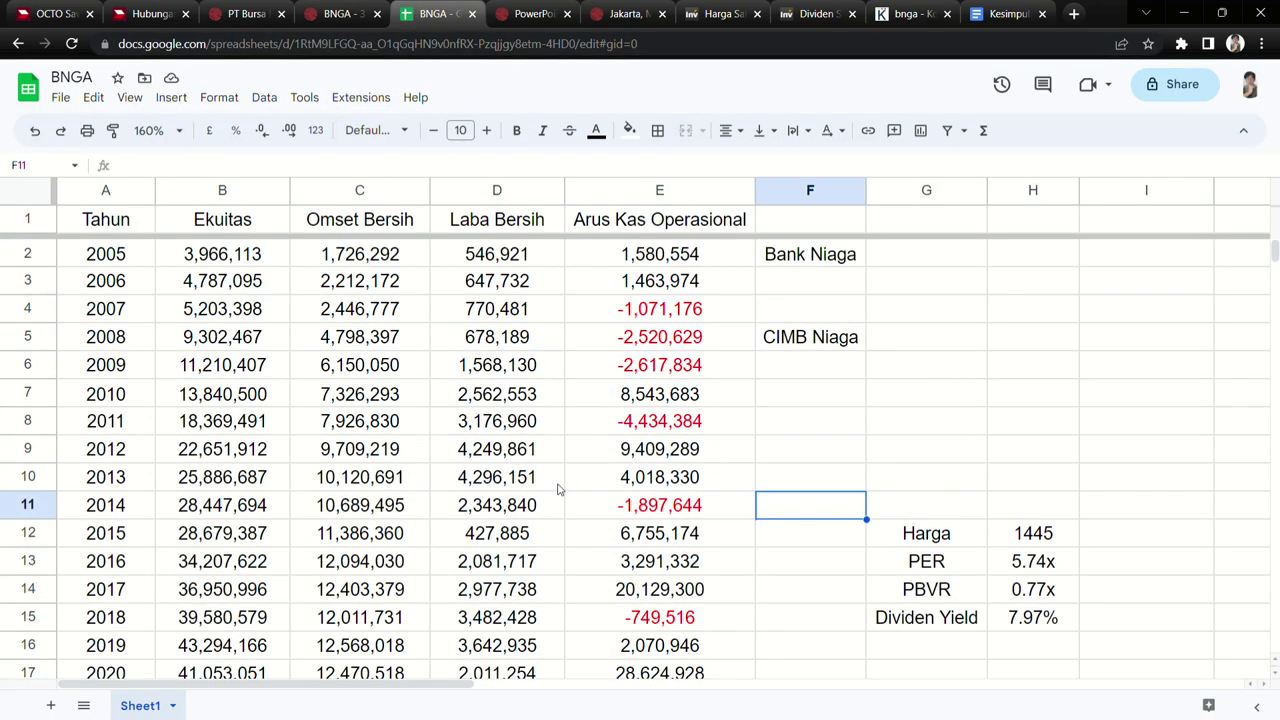
pyautogui.click(148, 254)
pyautogui.moveTo(148, 254); pyautogui.dragTo(134, 378)
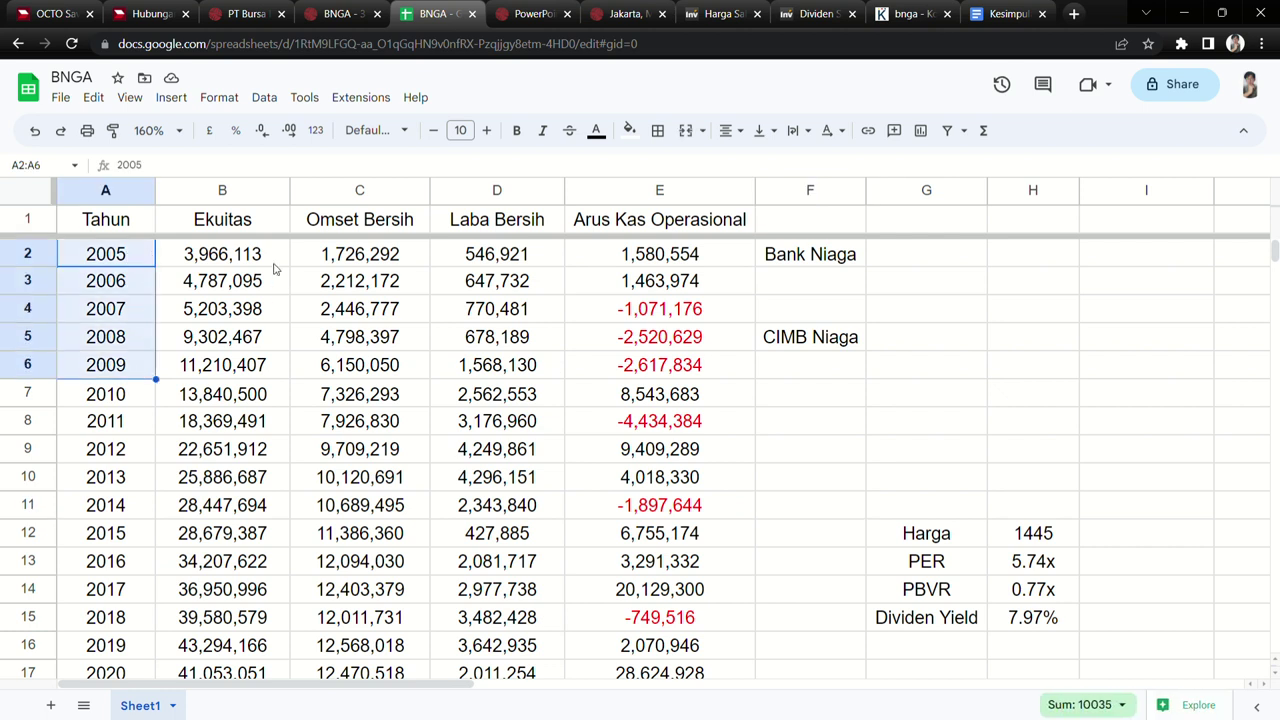
# - Go through the Ekuitas, Omset Bersih and Laba Bersih headings and review the Omset Bersih figures down to 2023 Q1
pyautogui.click(269, 226)
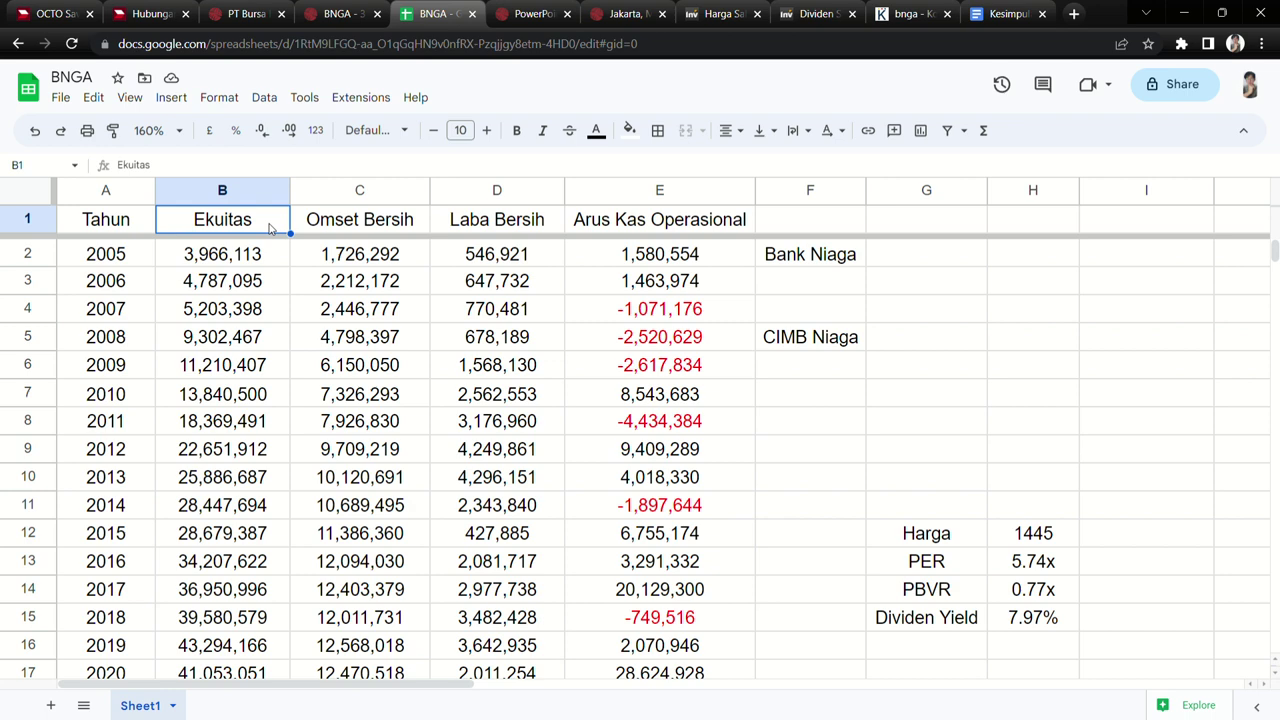
pyautogui.click(423, 227)
pyautogui.click(525, 228)
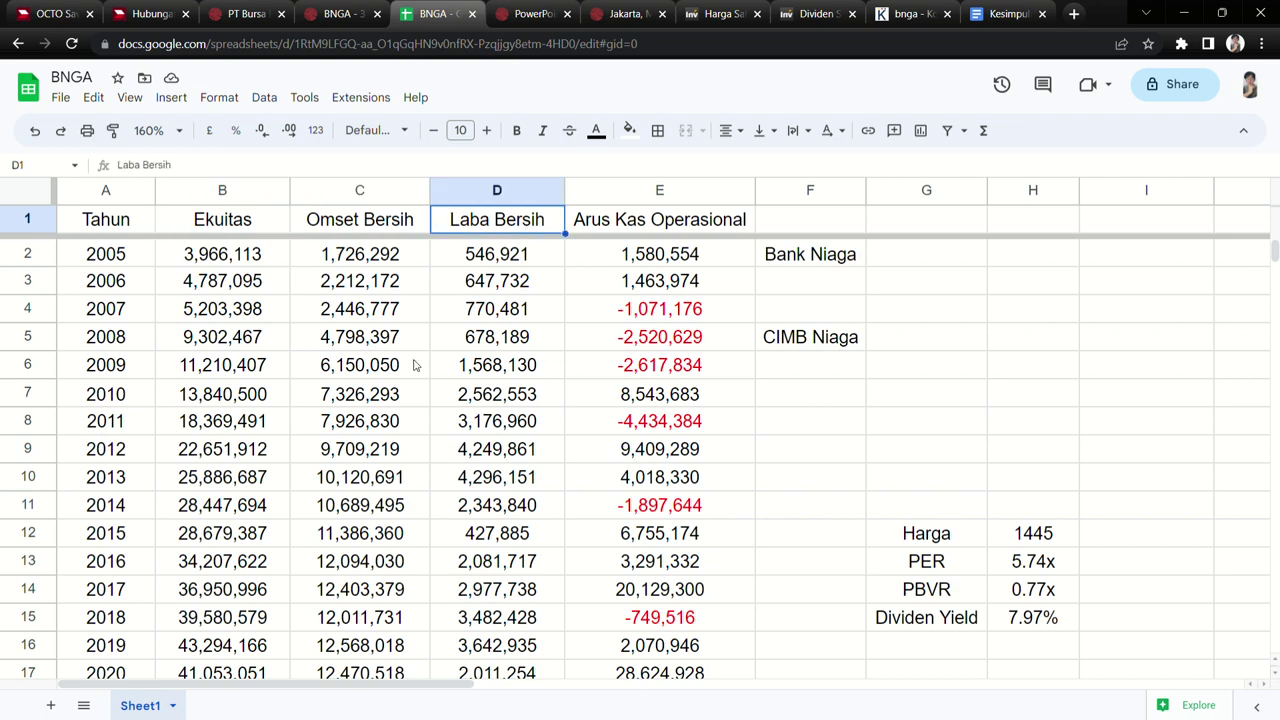
pyautogui.click(397, 227)
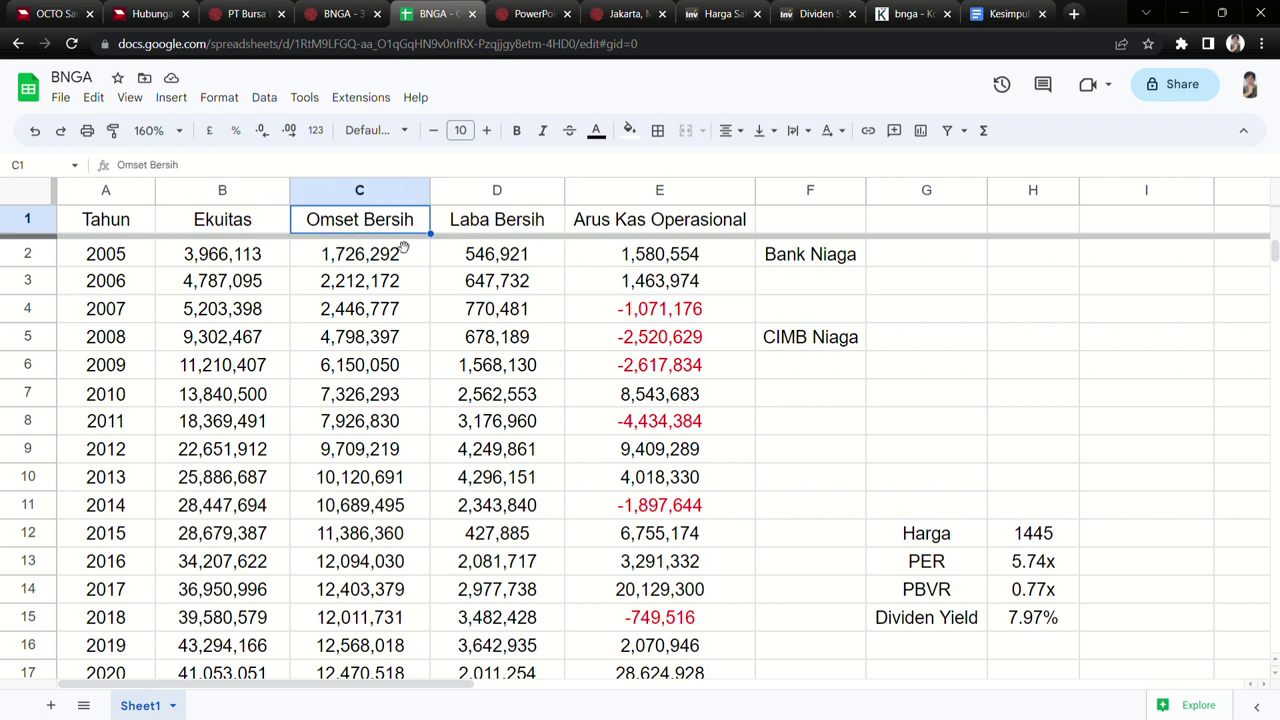
pyautogui.scroll(-3, 336, 541)
pyautogui.scroll(3, 336, 541)
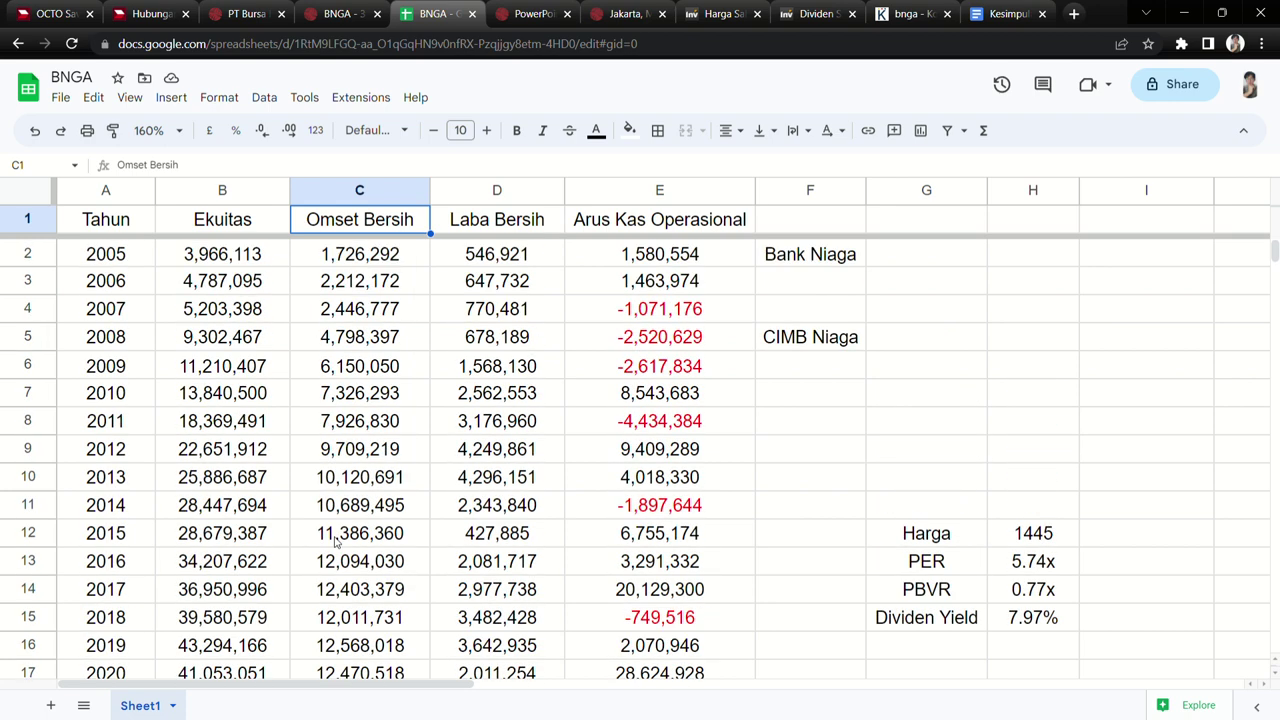
pyautogui.scroll(-2, 336, 534)
pyautogui.scroll(-1, 336, 534)
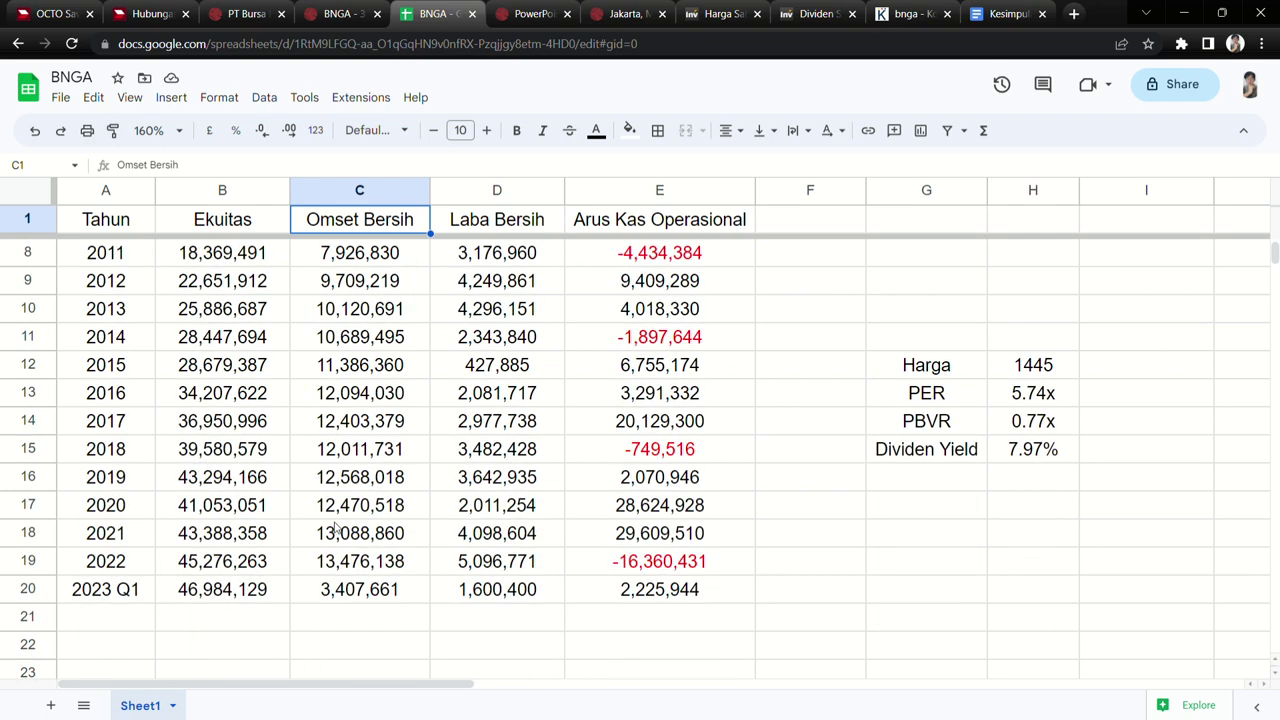
# - Highlight the equity, net revenue, net profit and operating cash flow figures in turn for 2011 to 2023 Q1
pyautogui.moveTo(140, 256); pyautogui.dragTo(242, 591)
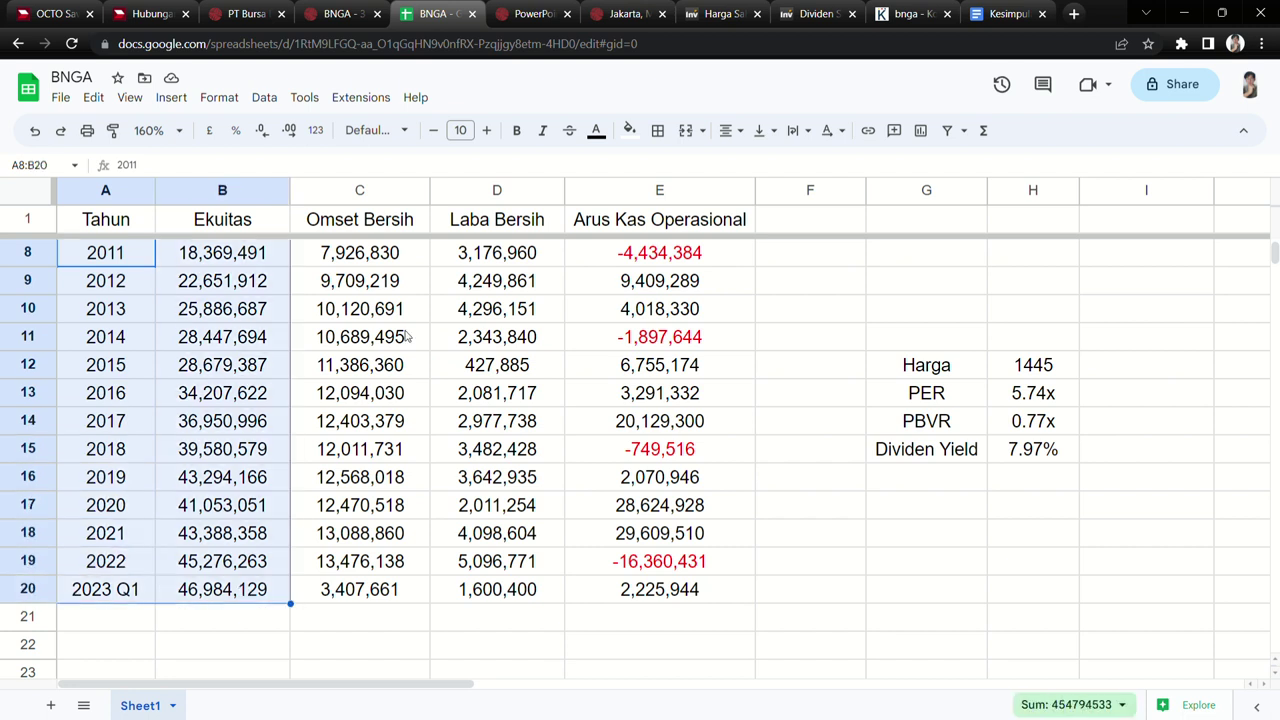
pyautogui.moveTo(420, 256); pyautogui.dragTo(404, 594)
pyautogui.moveTo(550, 258); pyautogui.dragTo(539, 592)
pyautogui.moveTo(739, 258); pyautogui.dragTo(723, 589)
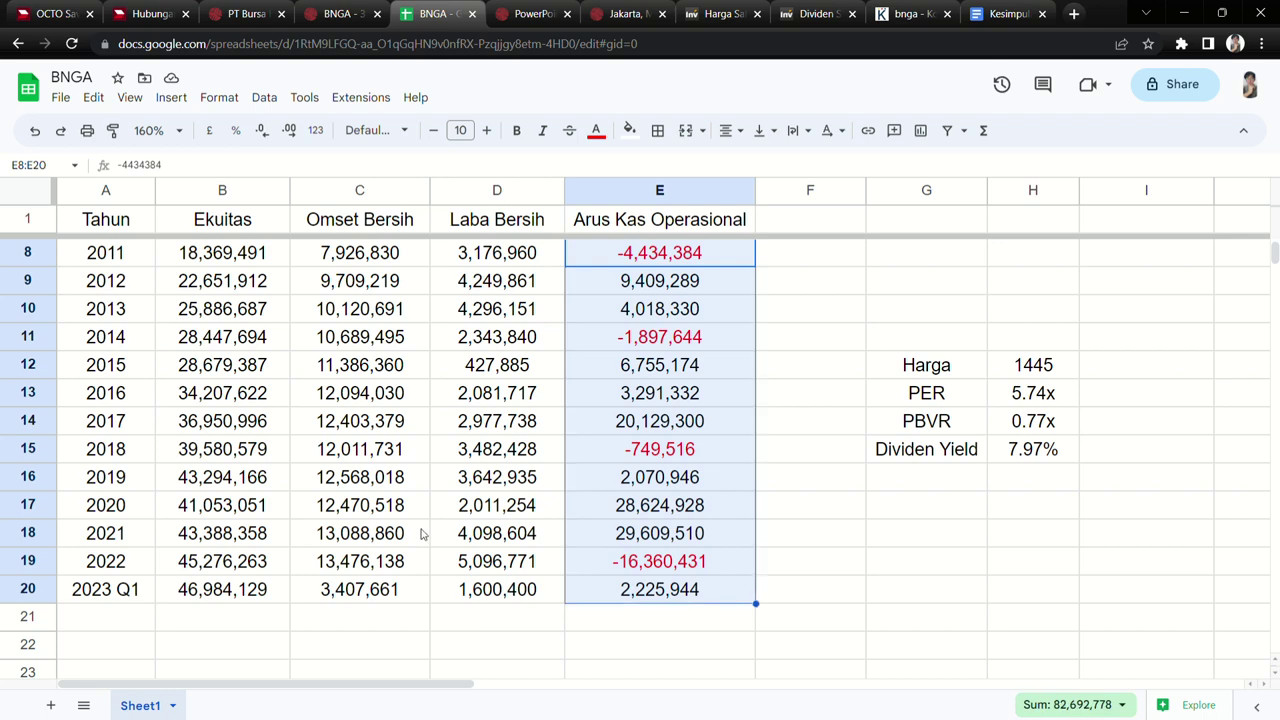
# - Review Omset Bersih from 2010 to 2023 Q1 and Laba Bersih from 2009 to 2023 Q1, and clear the highlighting
pyautogui.scroll(-1, 421, 531)
pyautogui.scroll(2, 408, 408)
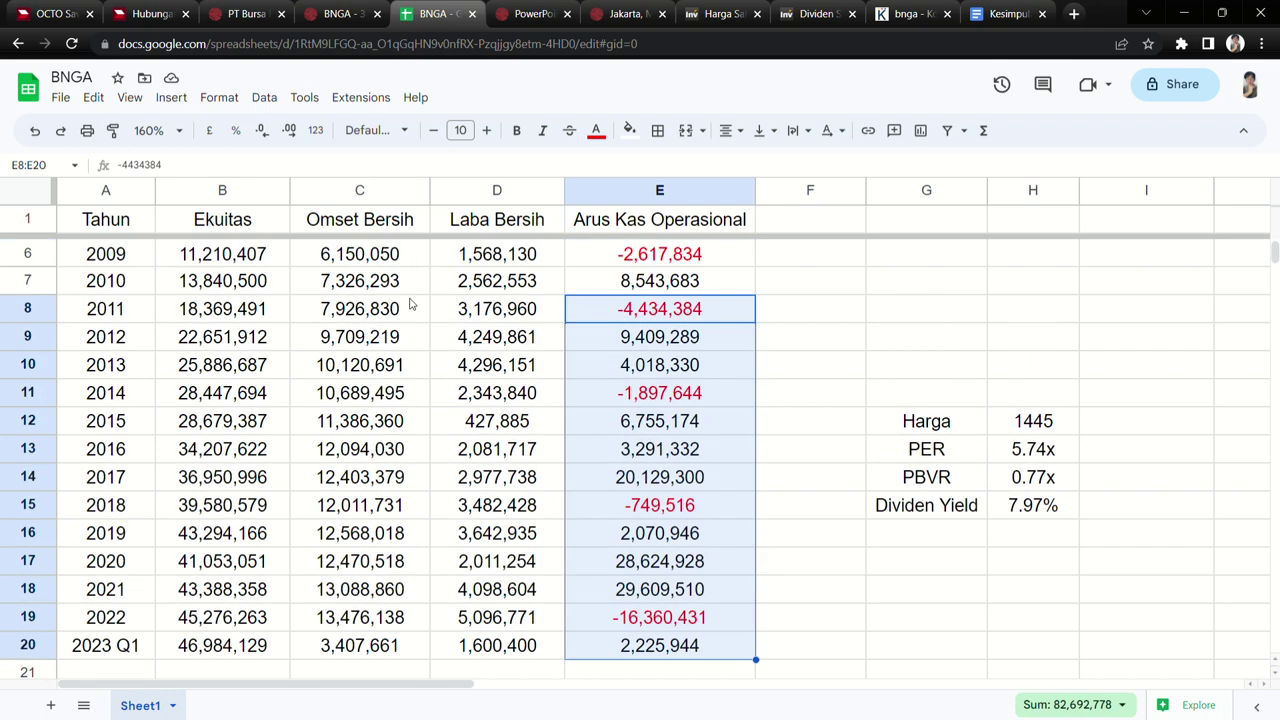
pyautogui.moveTo(413, 284); pyautogui.dragTo(406, 651)
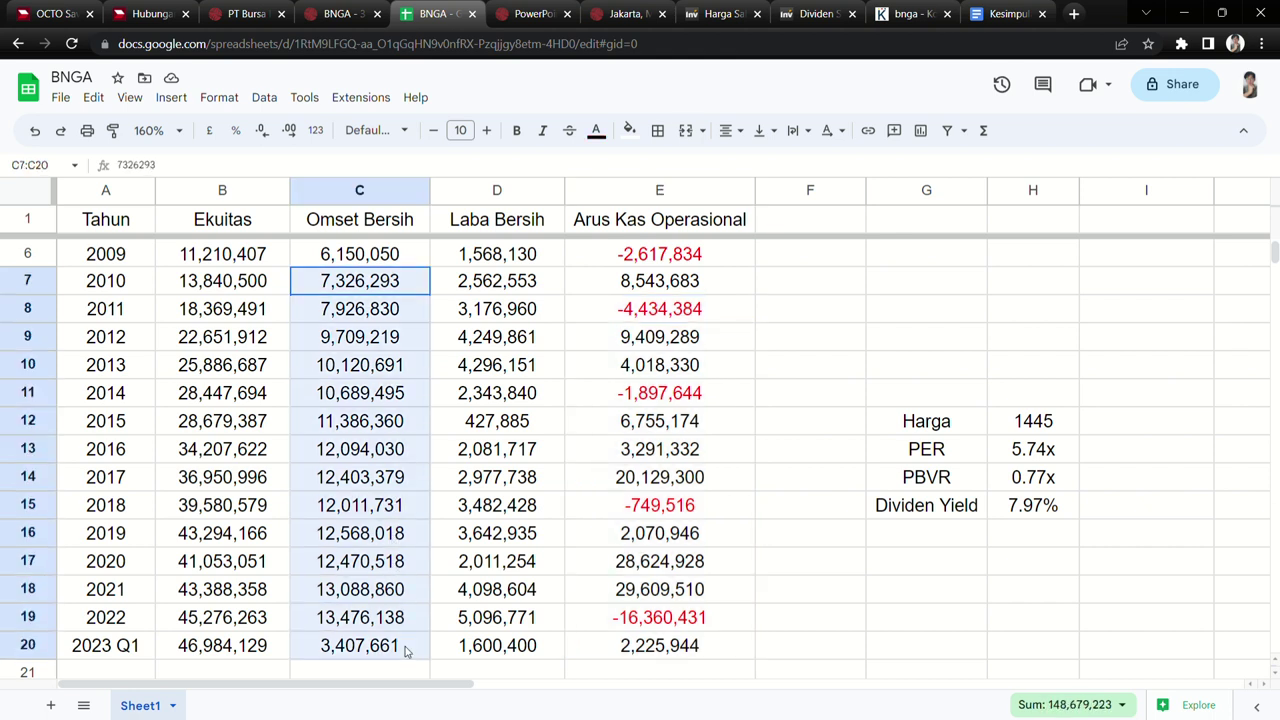
pyautogui.moveTo(537, 258); pyautogui.dragTo(537, 650)
pyautogui.scroll(-1, 540, 620)
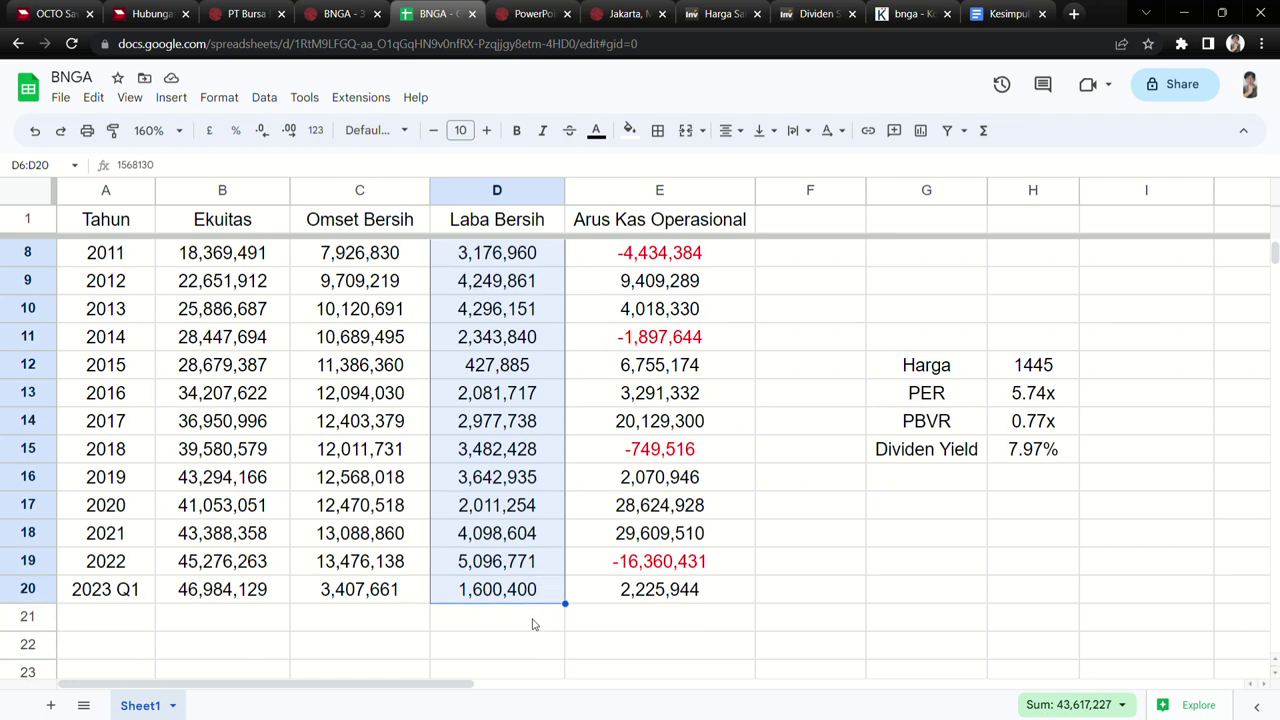
pyautogui.scroll(-1, 528, 612)
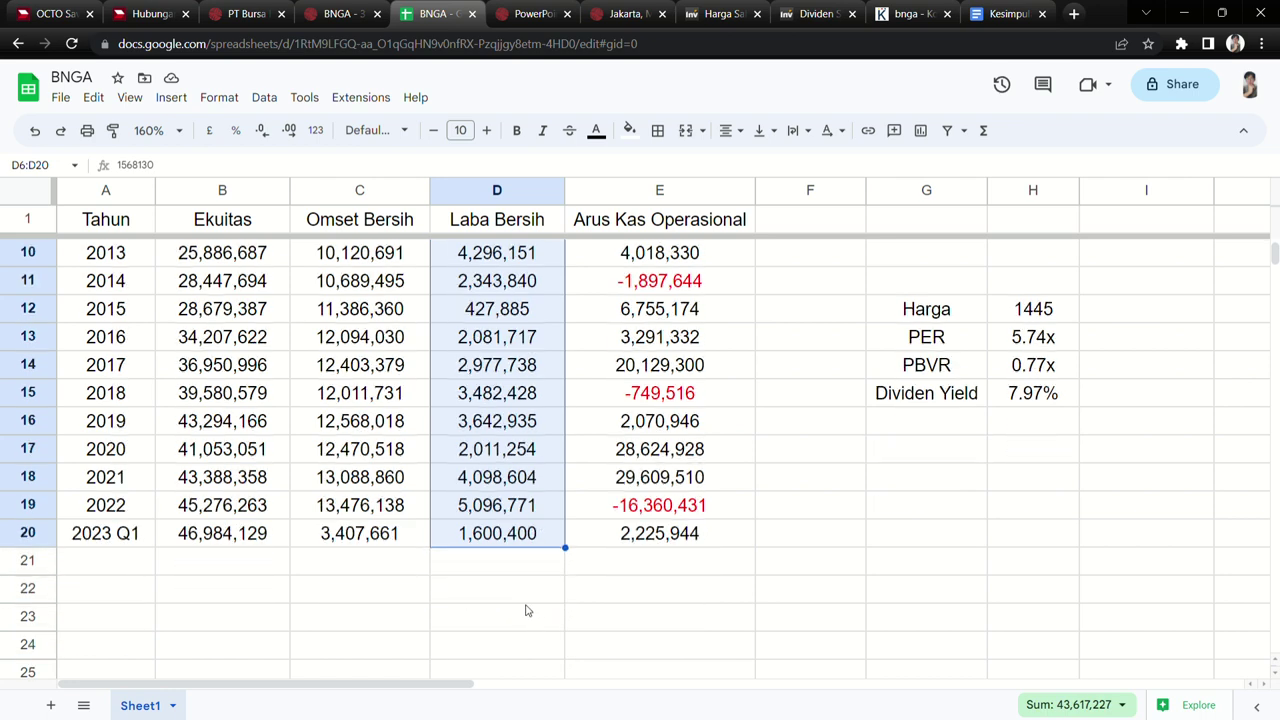
pyautogui.click(350, 605)
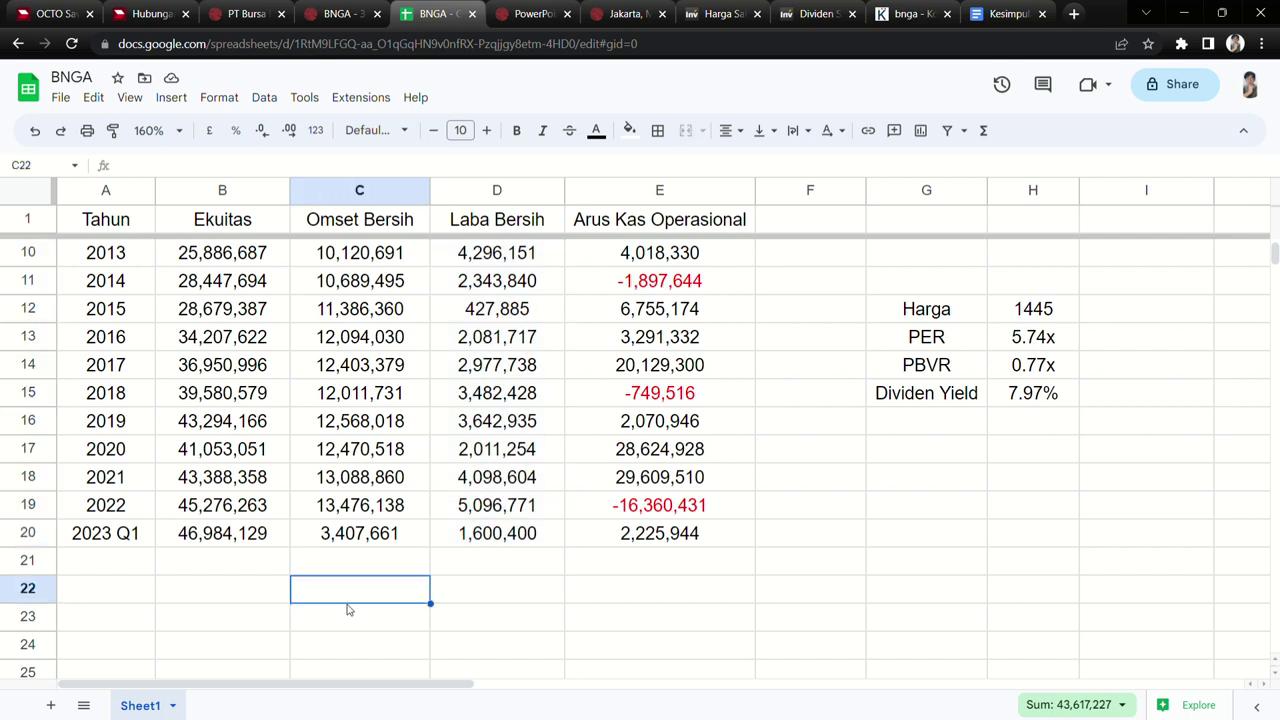
# - Enter the note "secara pertumbuhan oke" in cell C22 below the Omset Bersih figures
pyautogui.write('secara ')
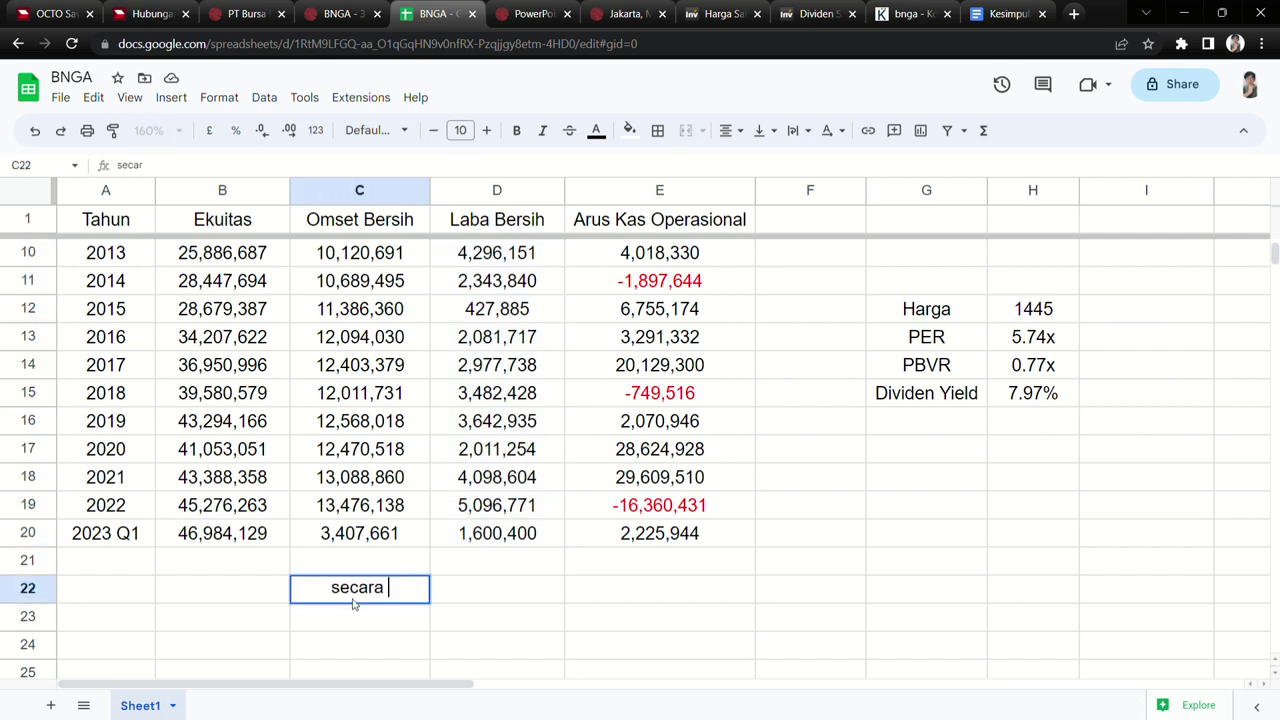
pyautogui.write('pertumbuhan oke')
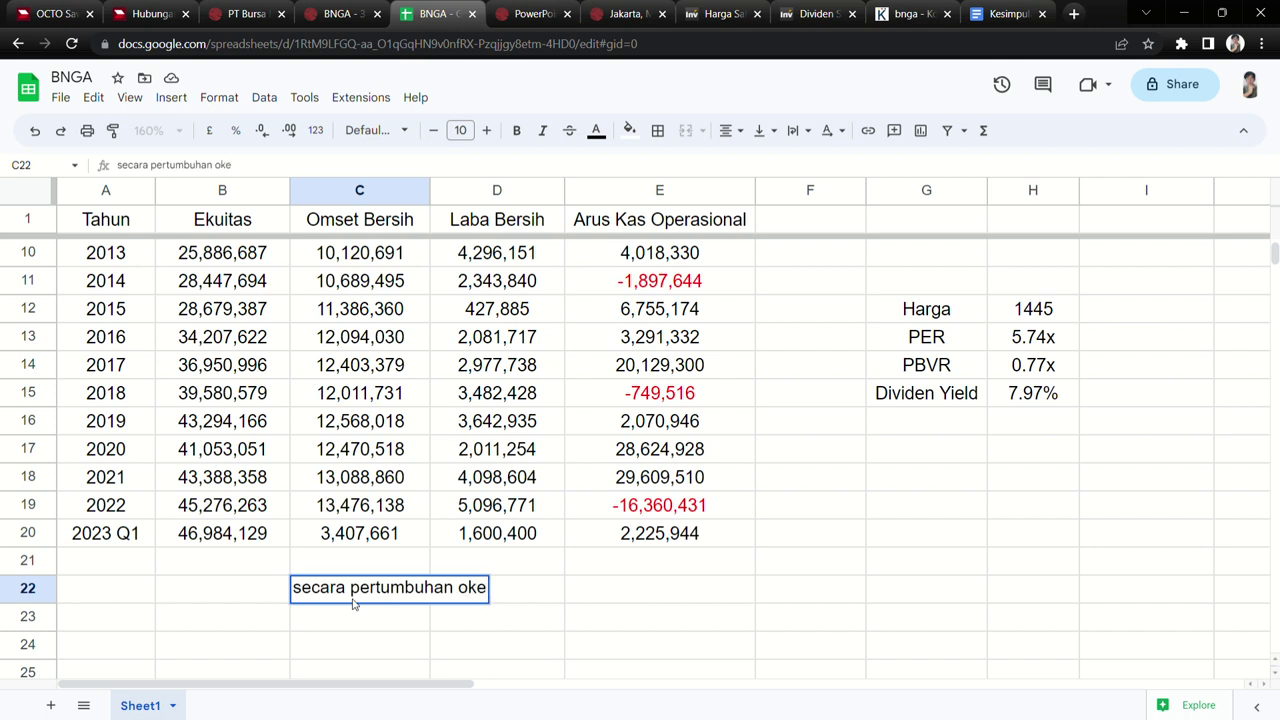
pyautogui.press('Return')
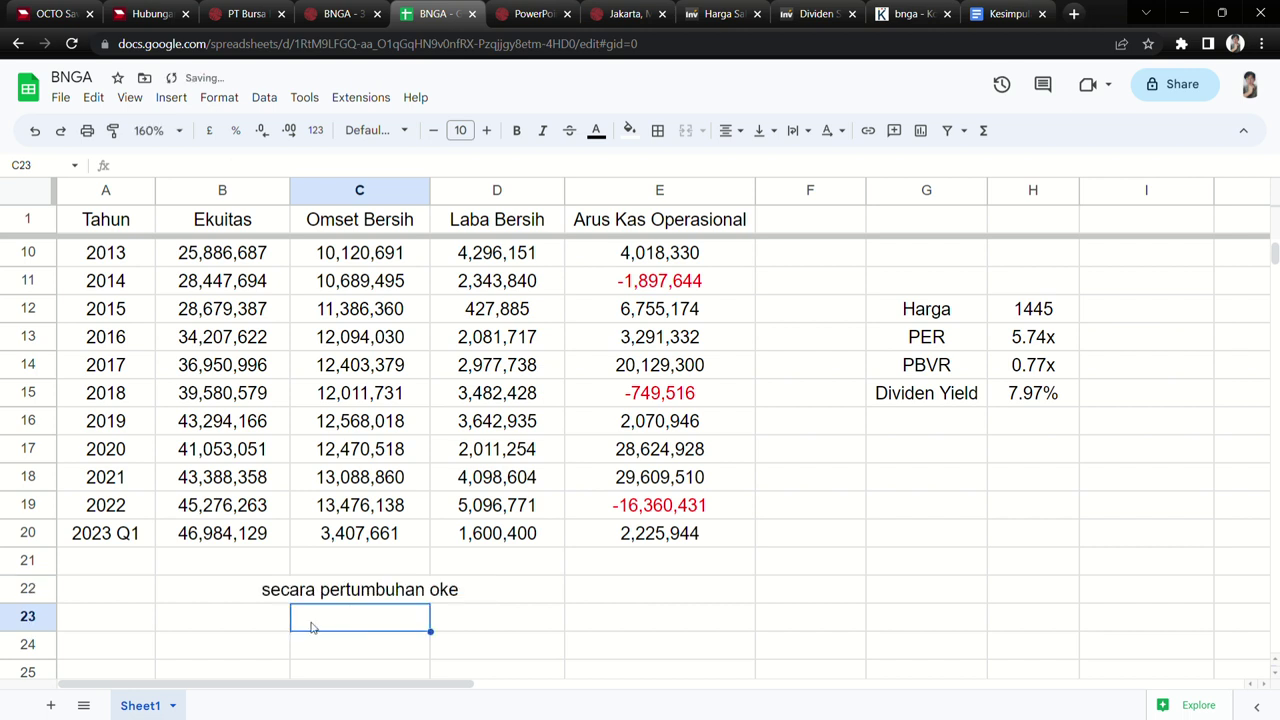
pyautogui.click(889, 499)
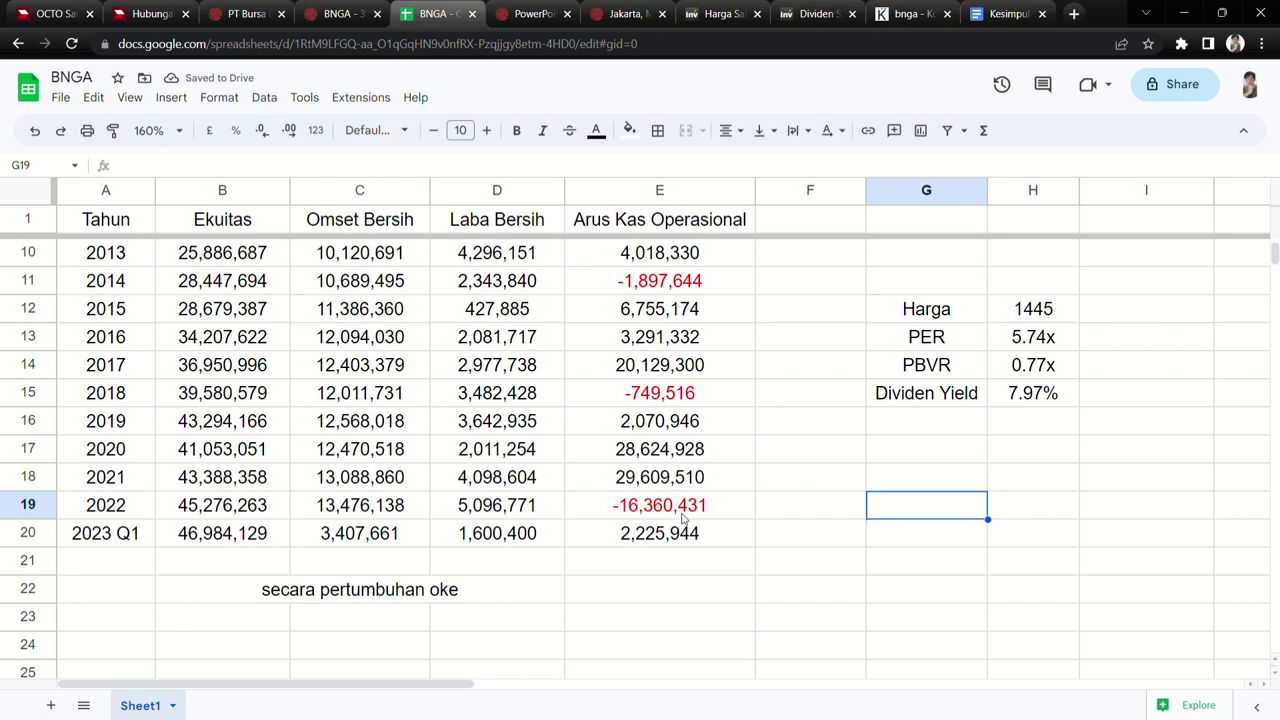
# - Go through the Harga, PER, PBVR and Dividen Yield values beside the table one by one
pyautogui.scroll(2, 760, 460)
pyautogui.scroll(-2, 836, 399)
pyautogui.click(1006, 319)
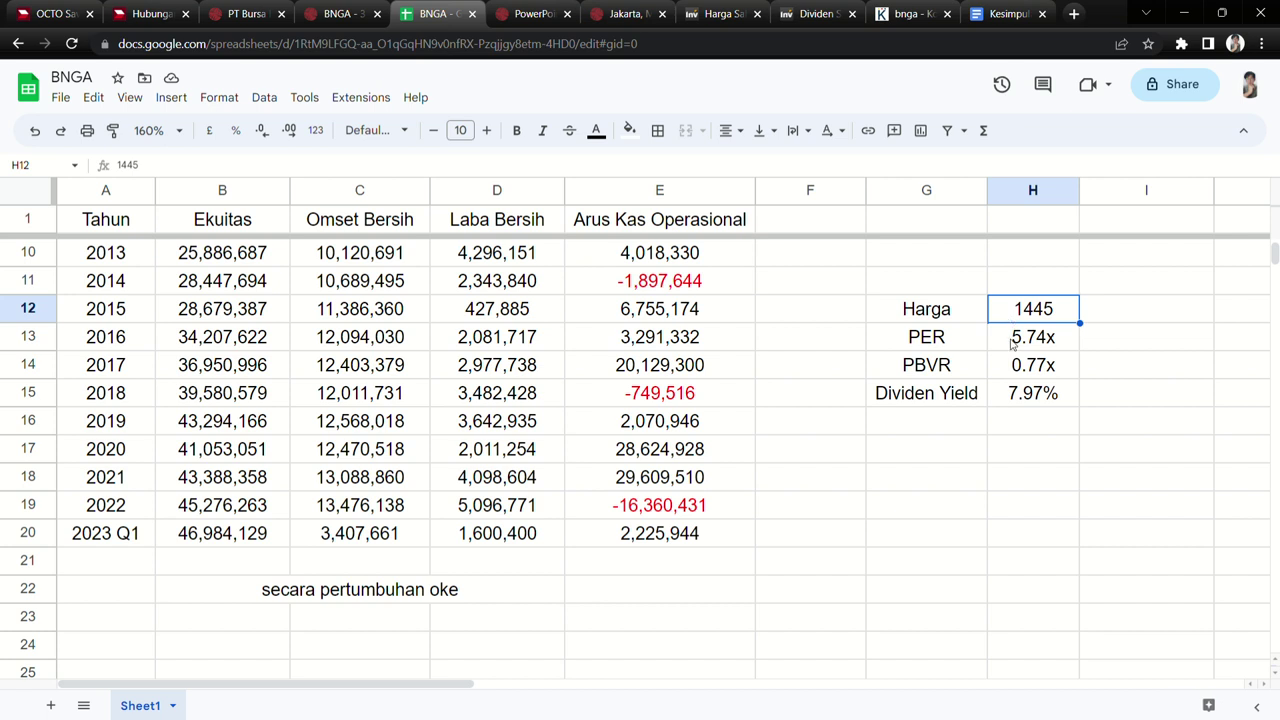
pyautogui.click(1002, 344)
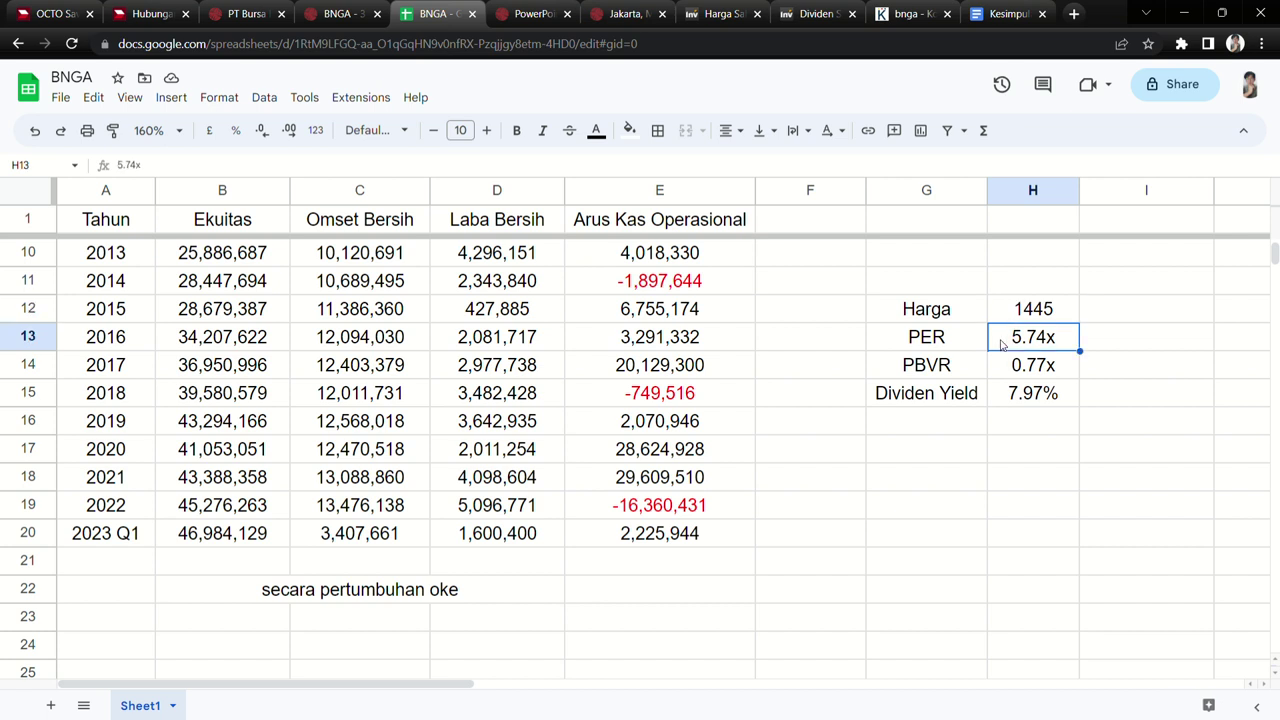
pyautogui.click(998, 372)
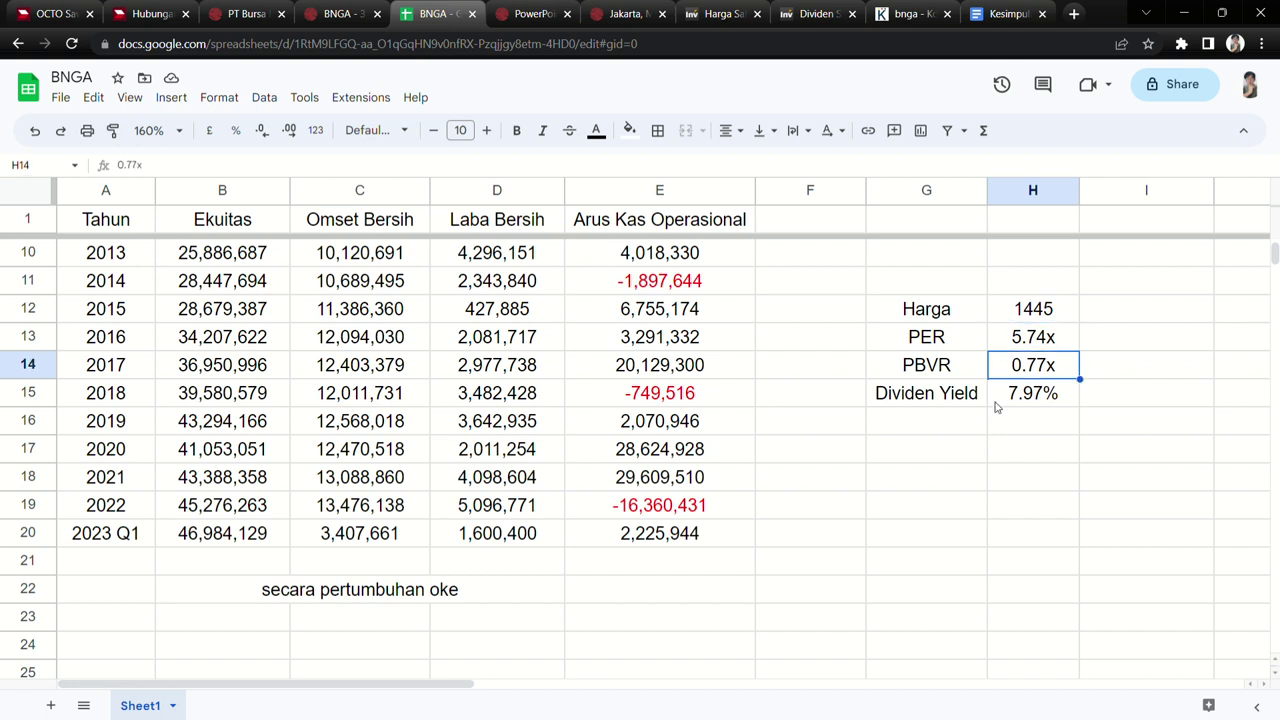
pyautogui.click(997, 404)
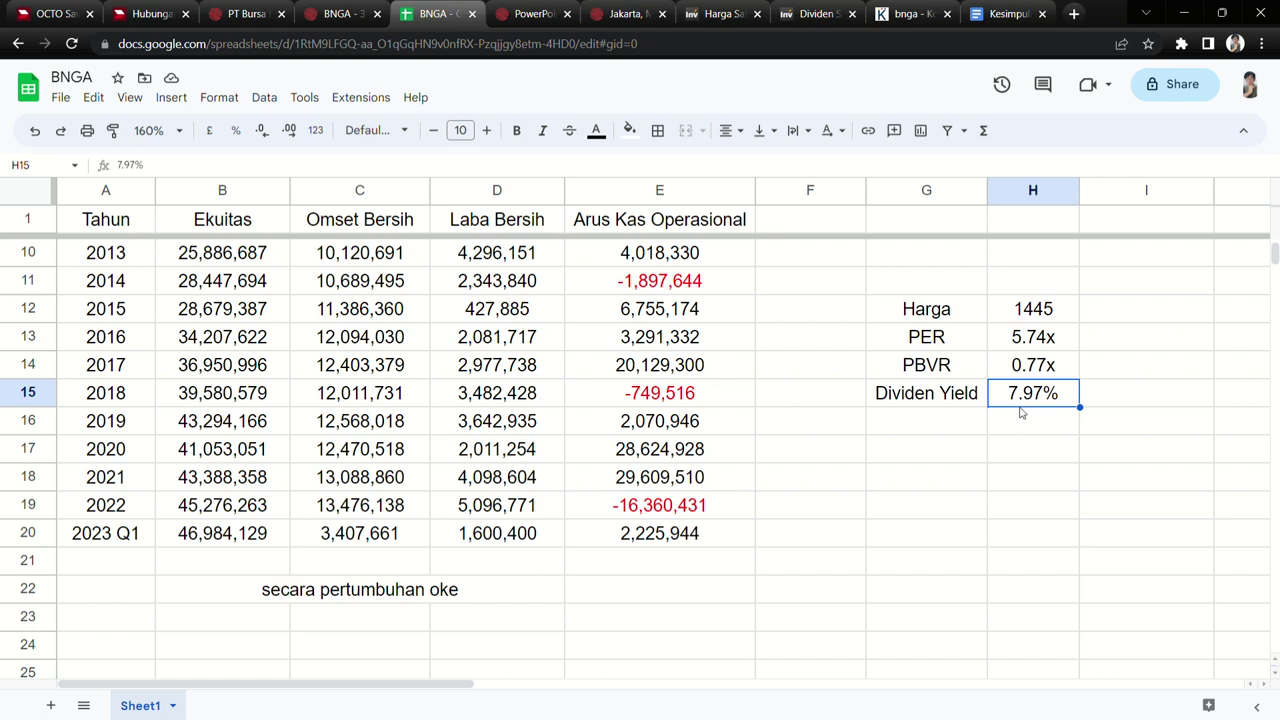
# - Highlight the PER, PBVR and Dividen Yield rows and enter the note "murah sekali" in cell H11 above the price
pyautogui.click(1045, 281)
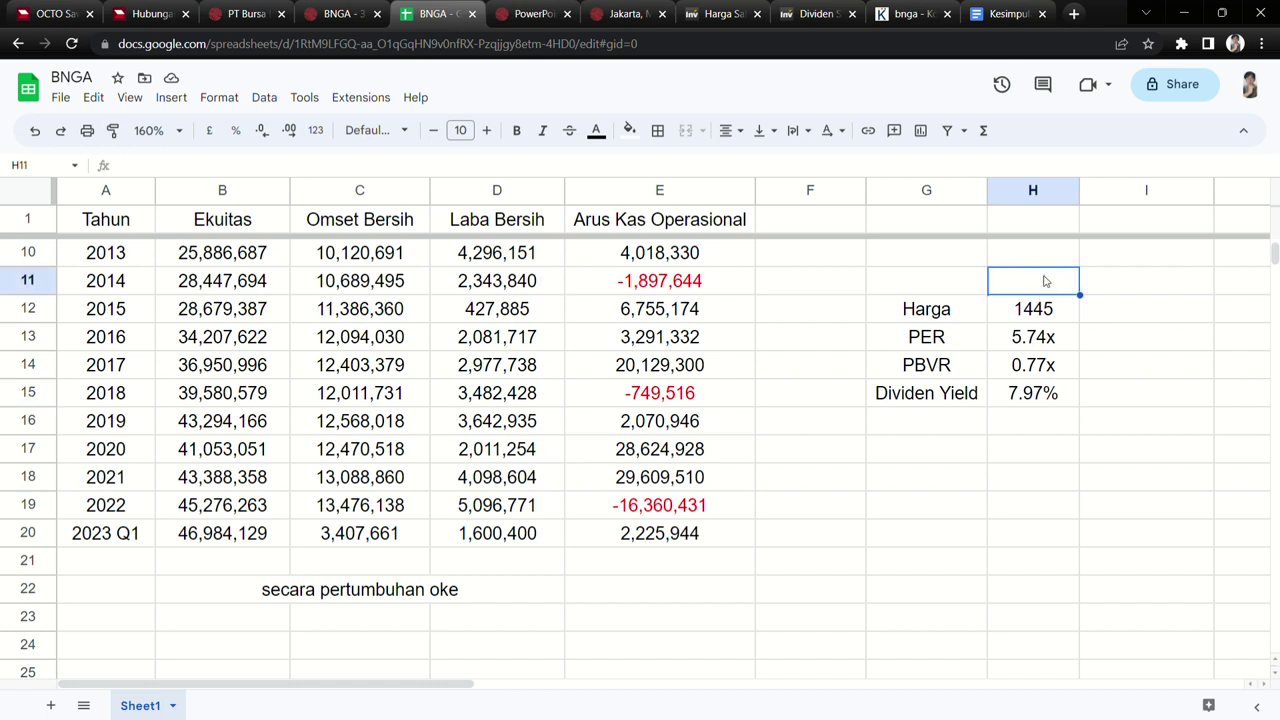
pyautogui.moveTo(943, 339); pyautogui.dragTo(1008, 404)
pyautogui.click(1025, 277)
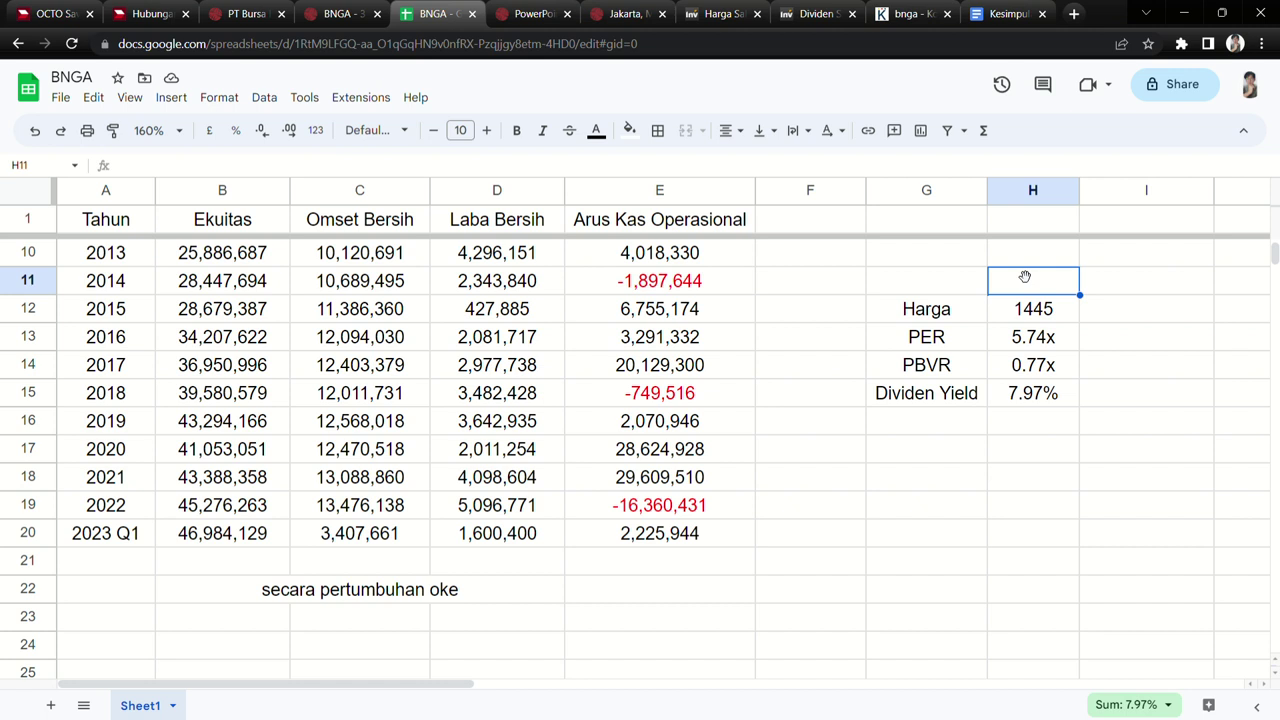
pyautogui.write('murah sekali')
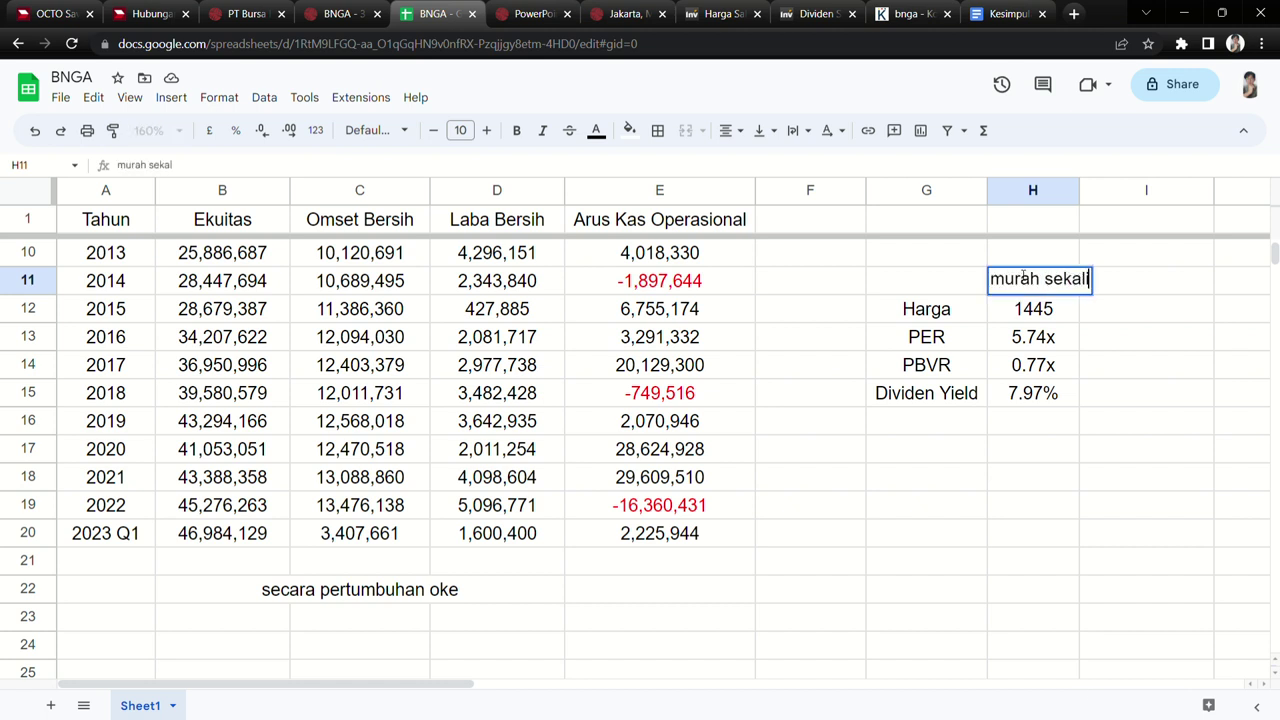
pyautogui.click(1101, 320)
# - Review the Dividen Yield value and the valuation note, and look over the yearly figures from 2005 to 2023 Q1
pyautogui.click(1065, 404)
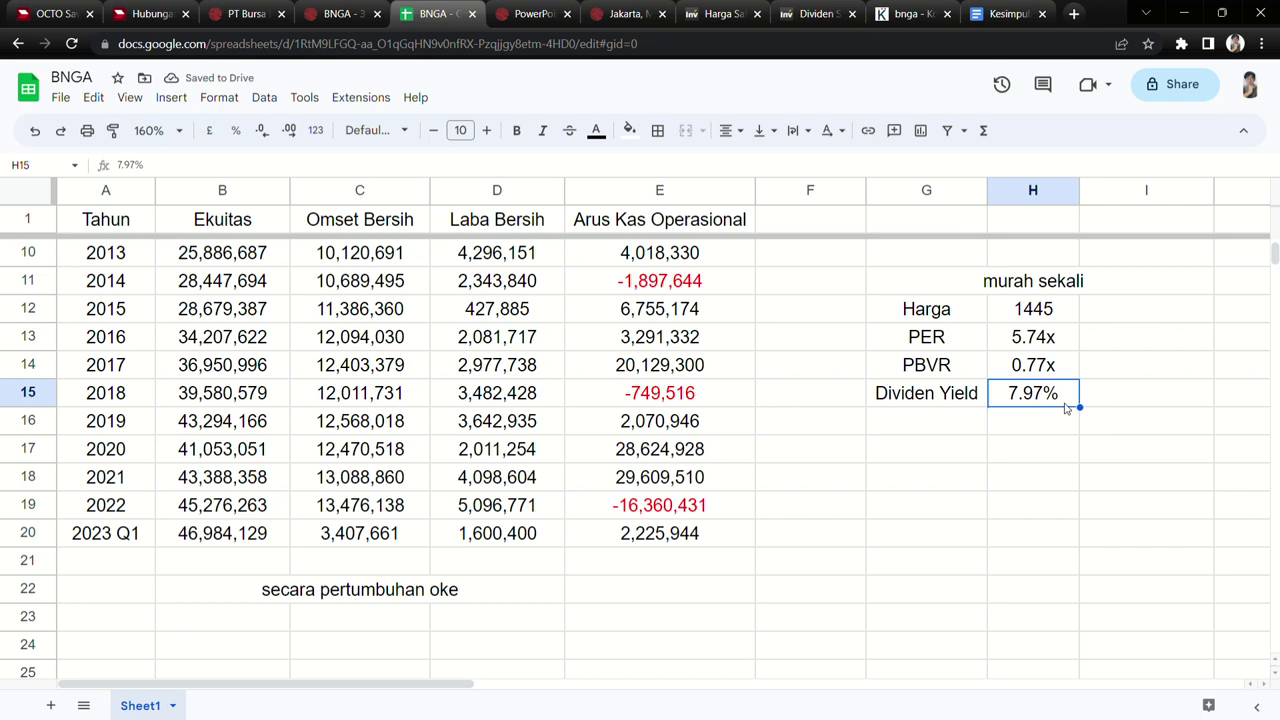
pyautogui.click(1060, 290)
pyautogui.click(1110, 392)
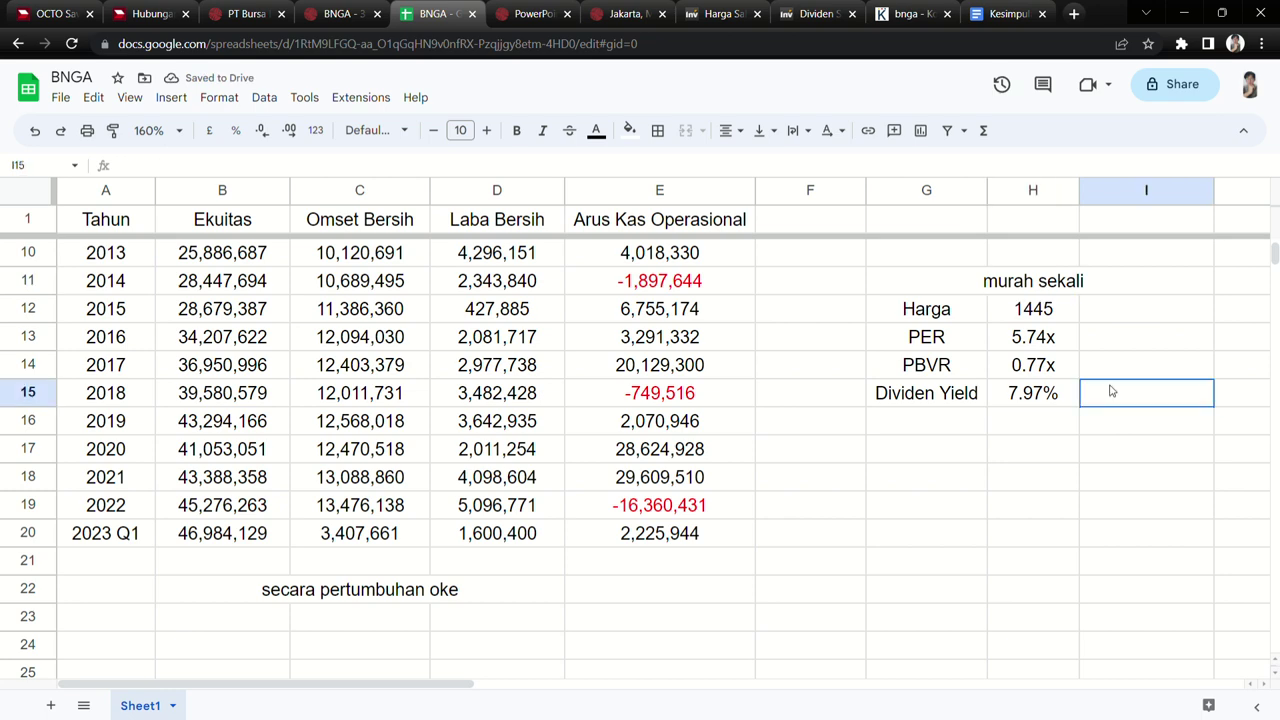
pyautogui.scroll(5, 1100, 400)
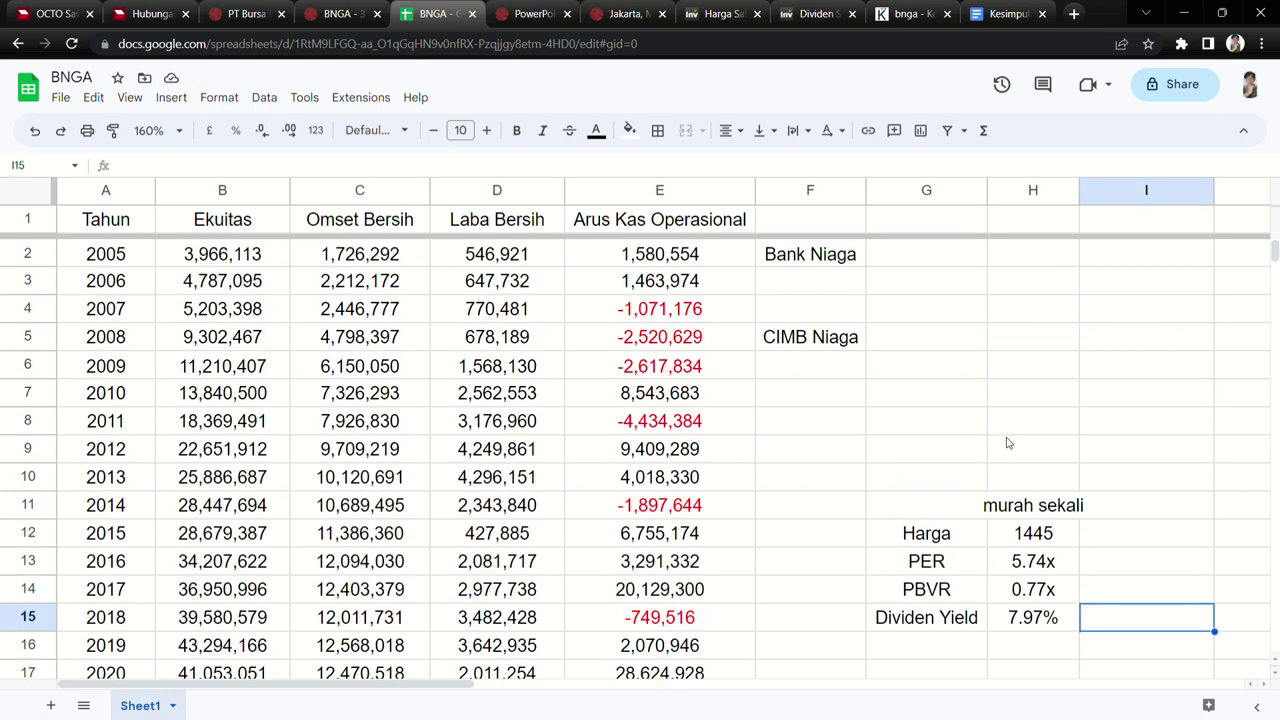
pyautogui.scroll(-3, 1007, 445)
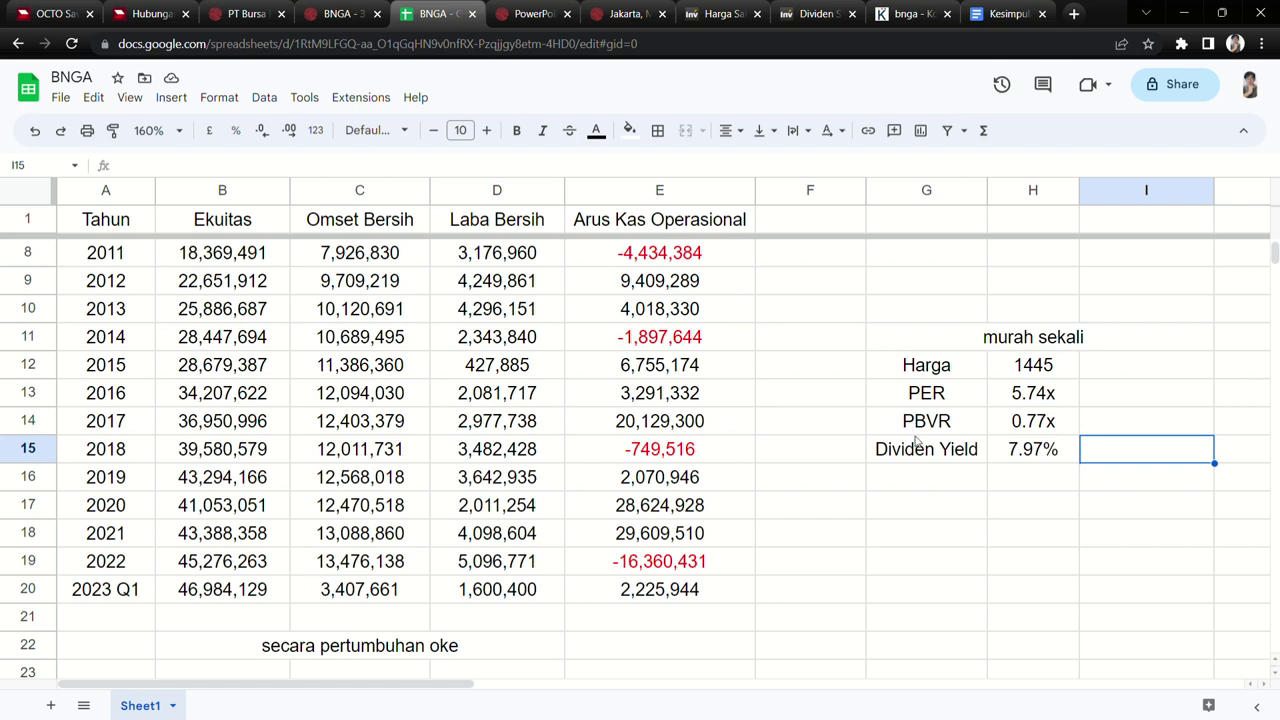
pyautogui.scroll(3, 848, 453)
# - Switch to the Paparan Publik 2022 presentation of CIMB Niaga and highlight the date on its cover
pyautogui.click(497, 10)
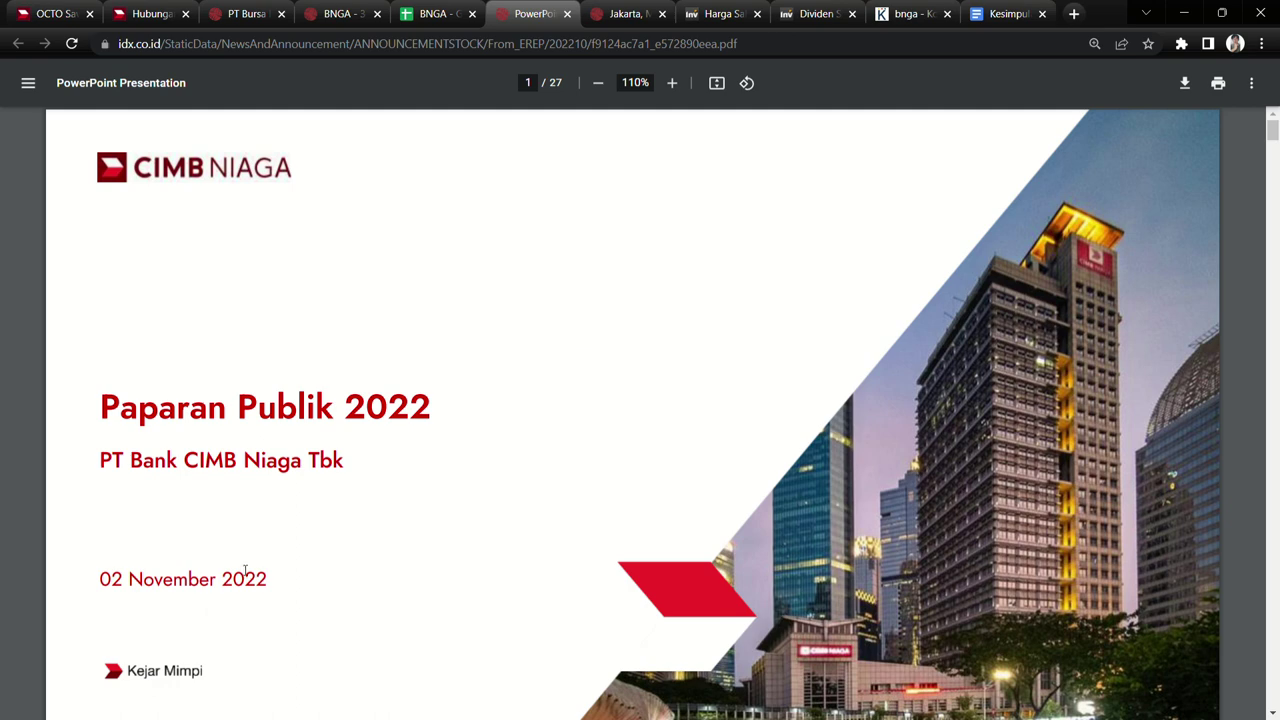
pyautogui.moveTo(188, 578); pyautogui.dragTo(294, 571)
pyautogui.click(294, 571)
# - Examine the footprint, digital capabilities, financial highlights and loan segments on the Tentang CIMB Niaga slide
pyautogui.scroll(-12, 522, 580)
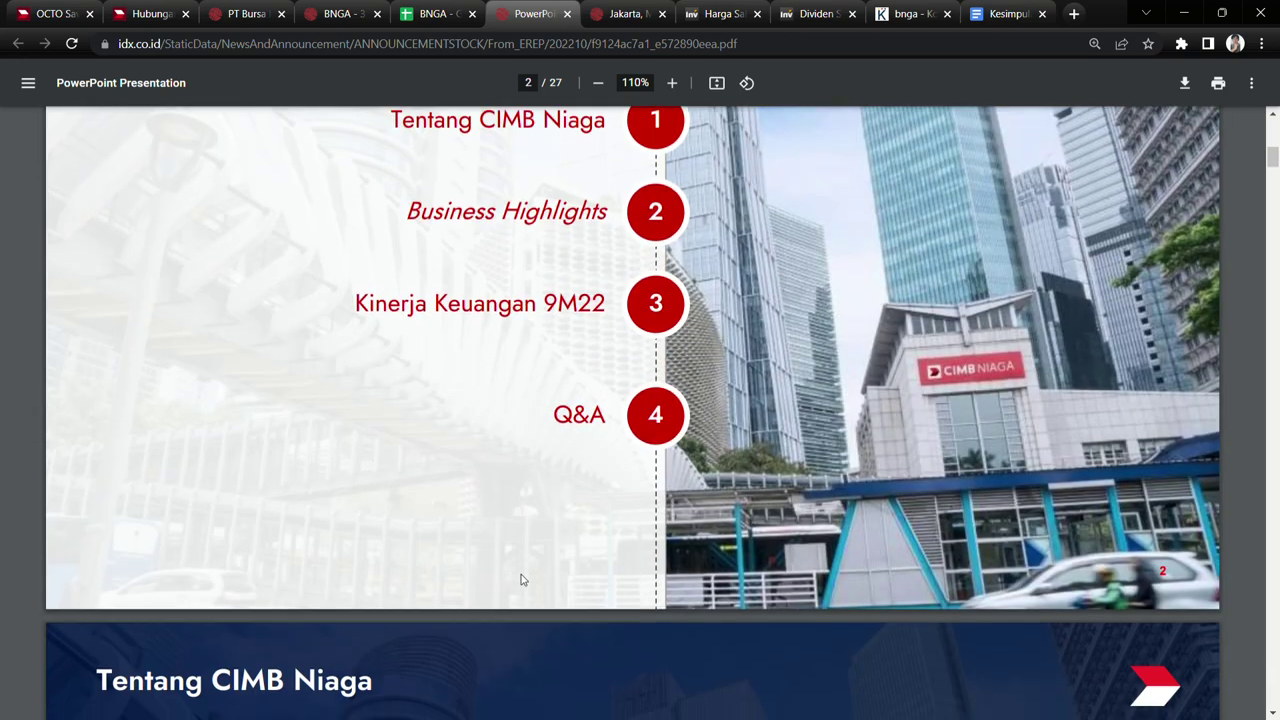
pyautogui.scroll(-1, 520, 580)
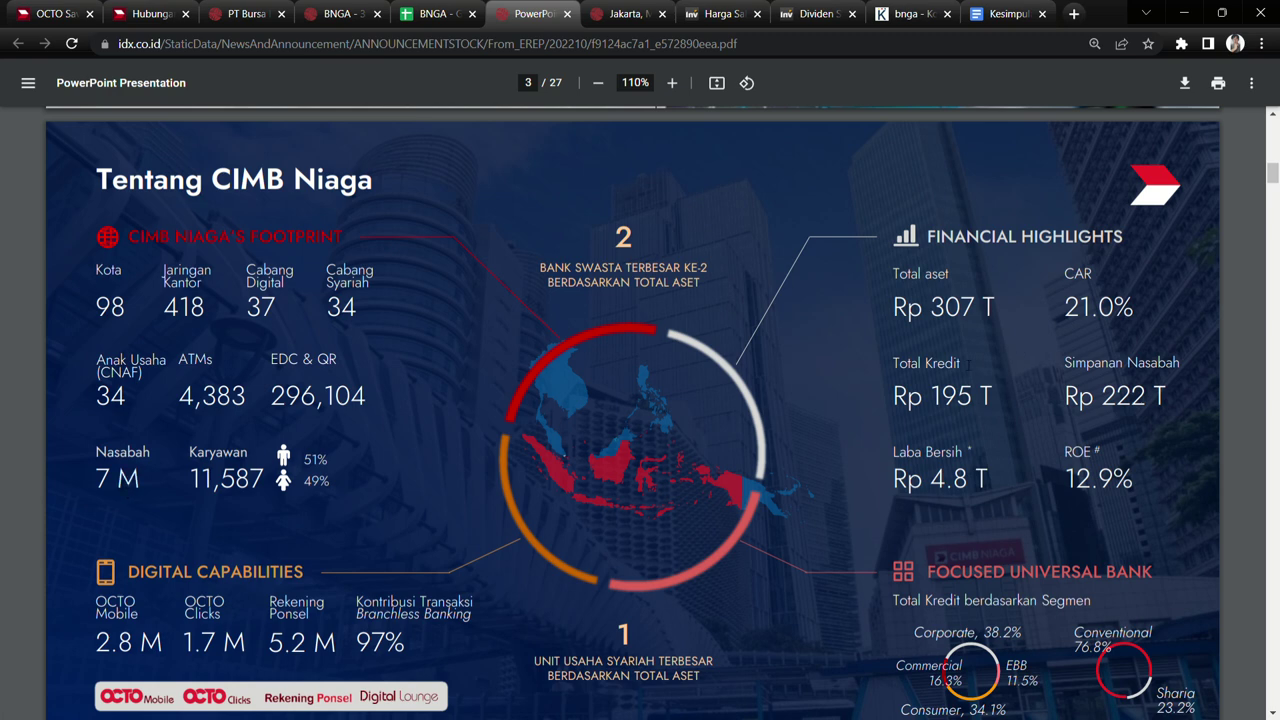
pyautogui.scroll(-3, 941, 422)
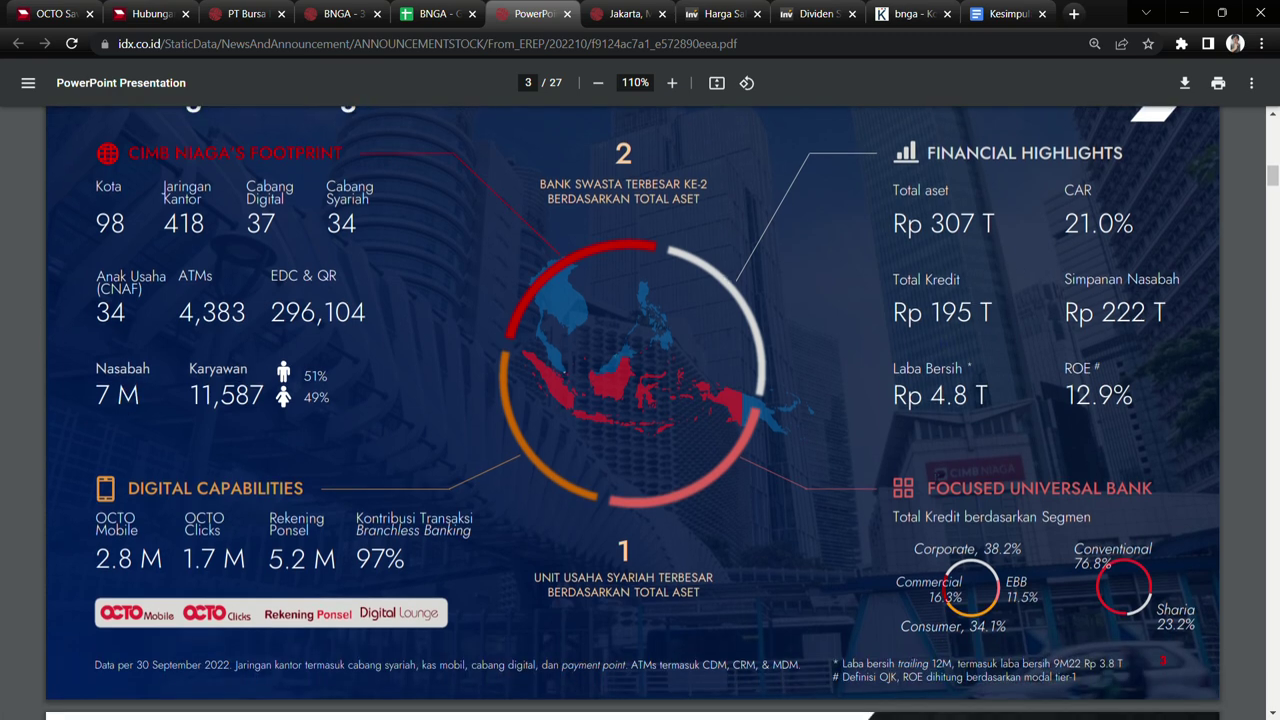
pyautogui.scroll(1, 941, 422)
pyautogui.scroll(1, 632, 413)
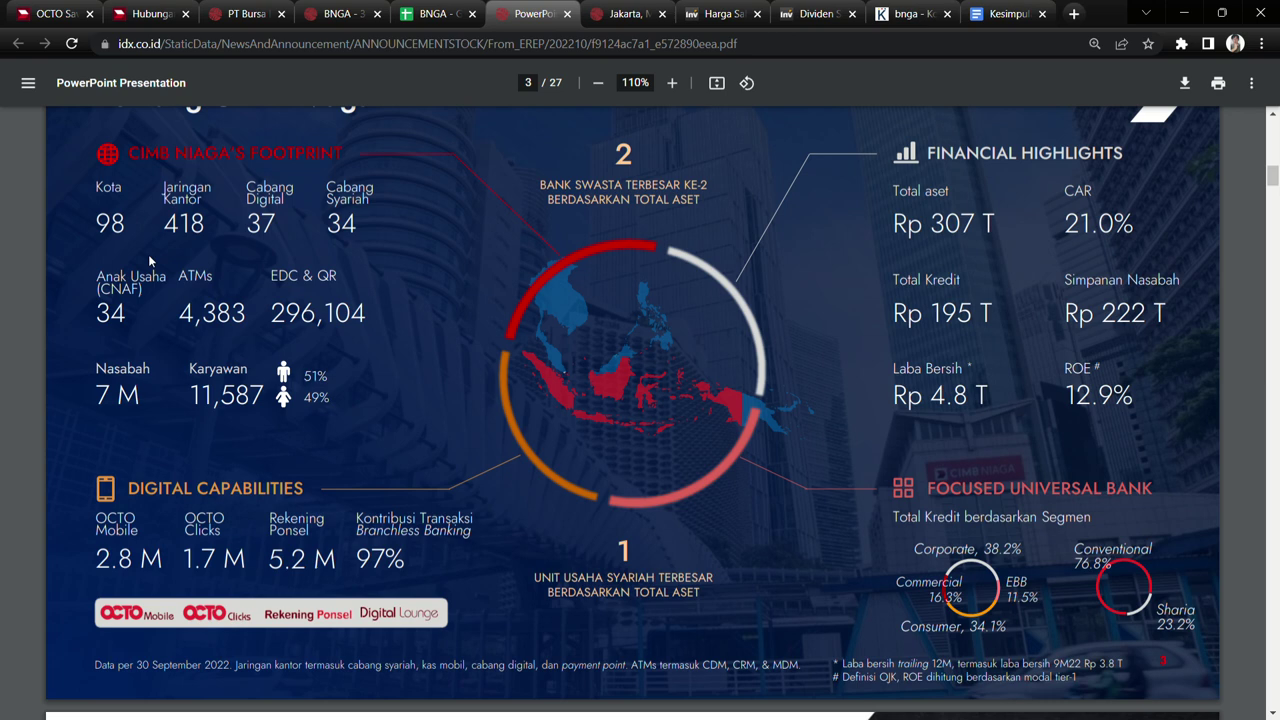
pyautogui.scroll(1, 876, 507)
pyautogui.scroll(-1, 876, 507)
# - Move on to the slide about loan portfolio allocation on page 5 and review the credit composition by segment
pyautogui.scroll(-15, 245, 592)
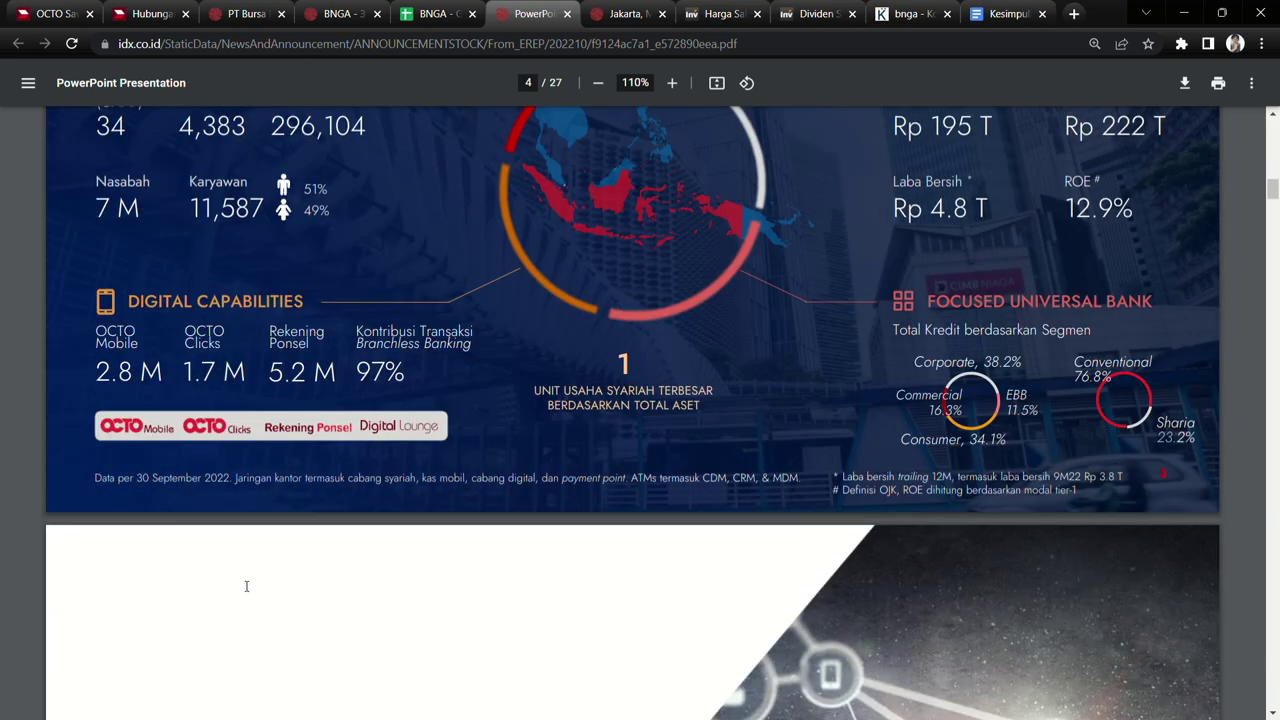
pyautogui.scroll(-2, 250, 587)
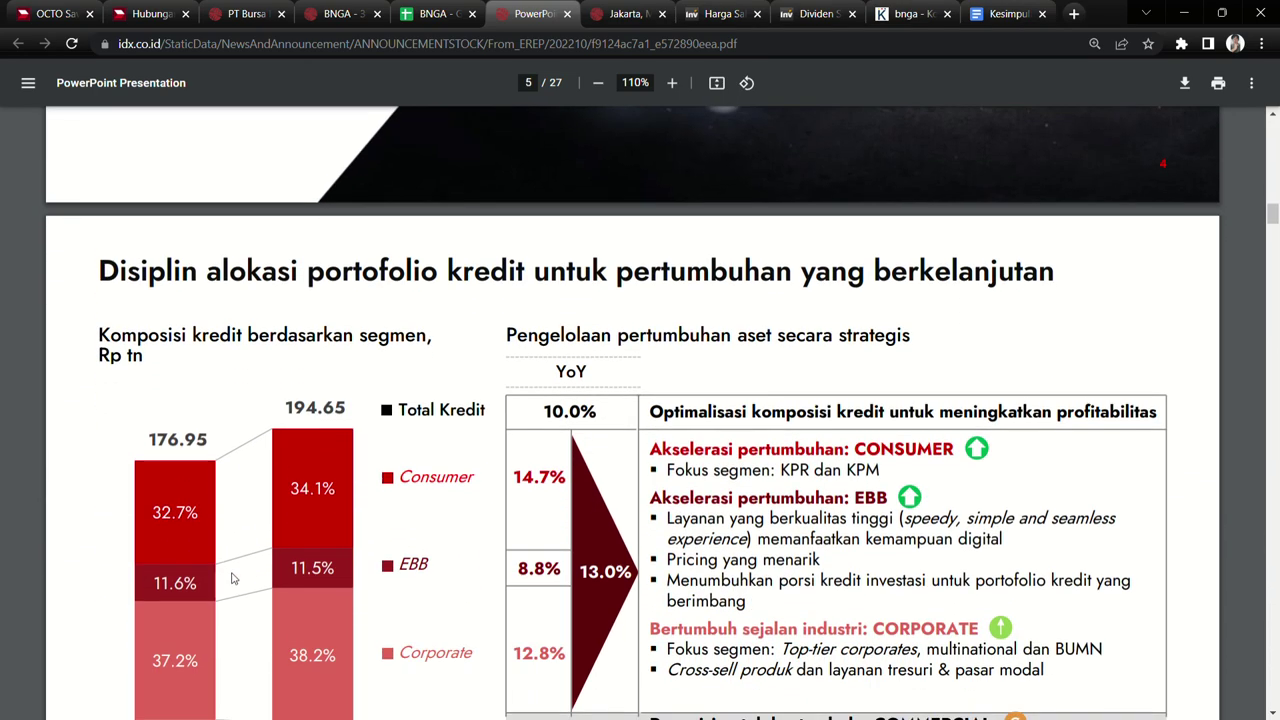